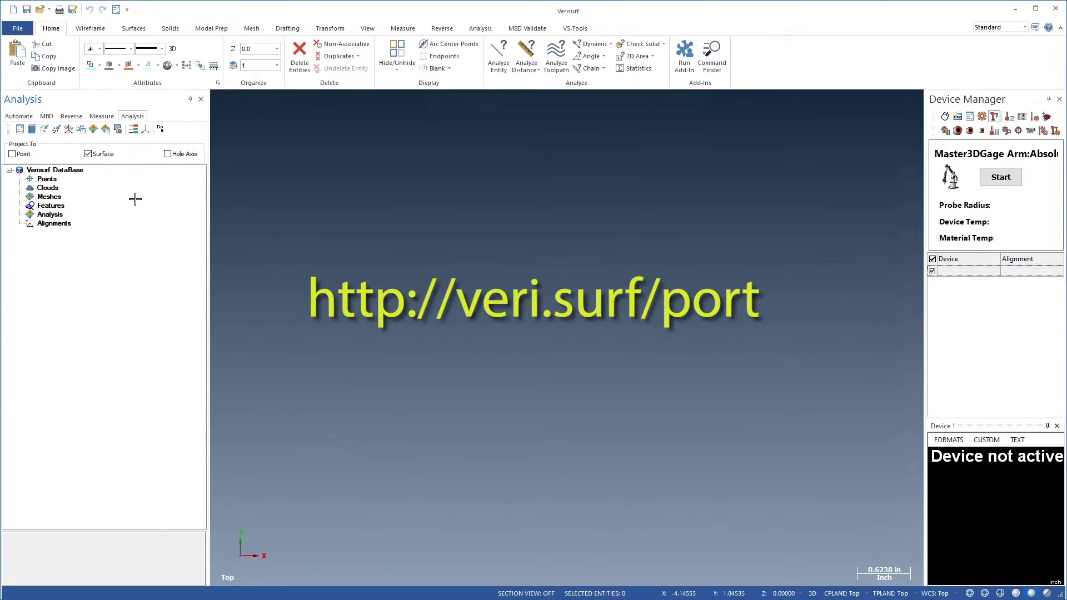
Open Port Scan 2.mcam from the Downloads folder to load the port point cloud
left_click(41, 10)
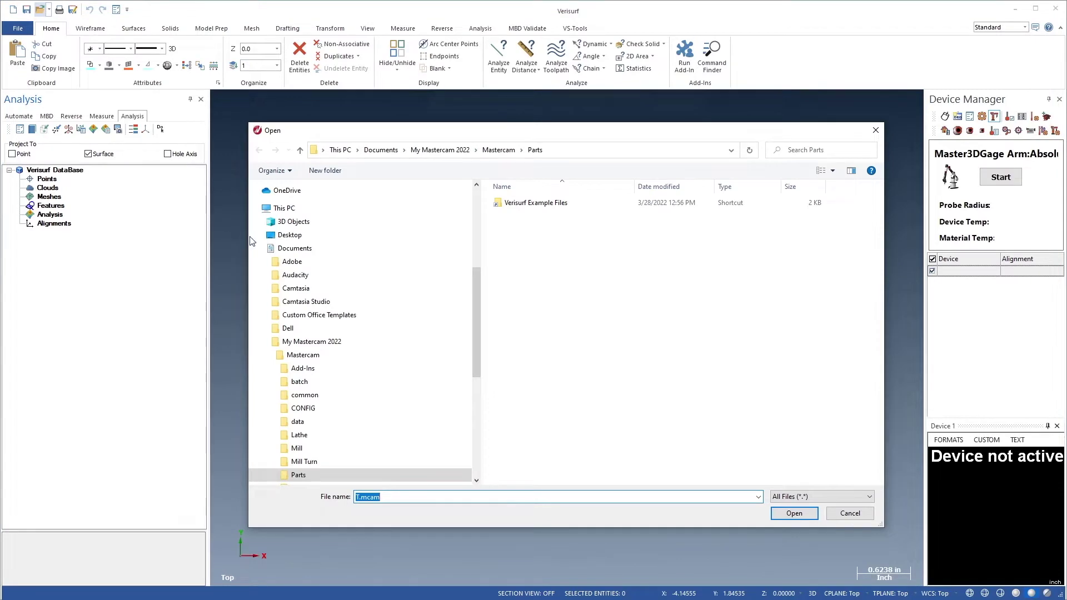
left_click(261, 247)
left_click(285, 324)
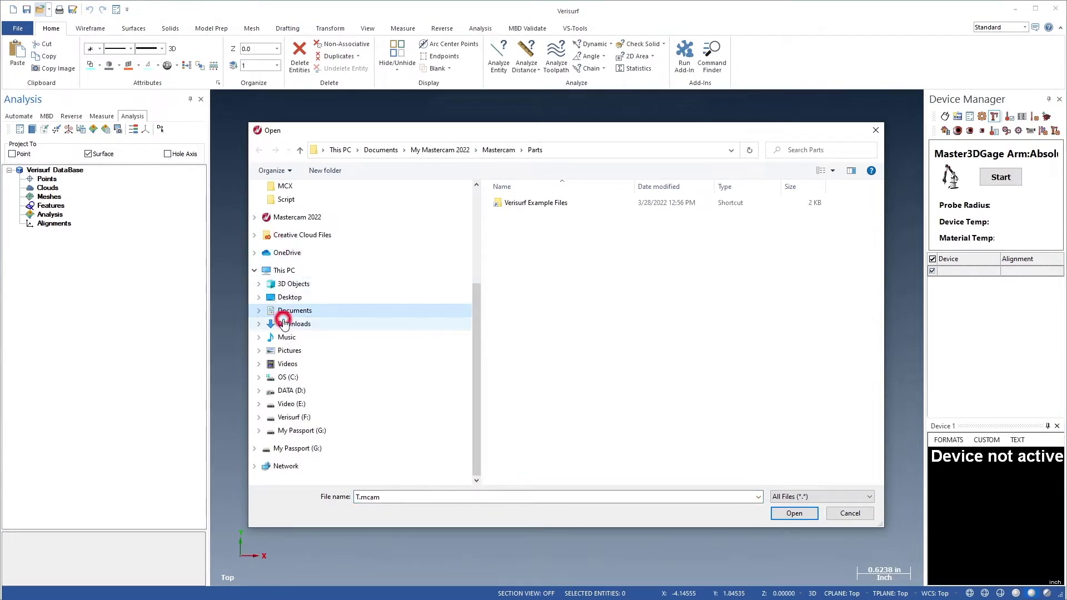
double_click(520, 249)
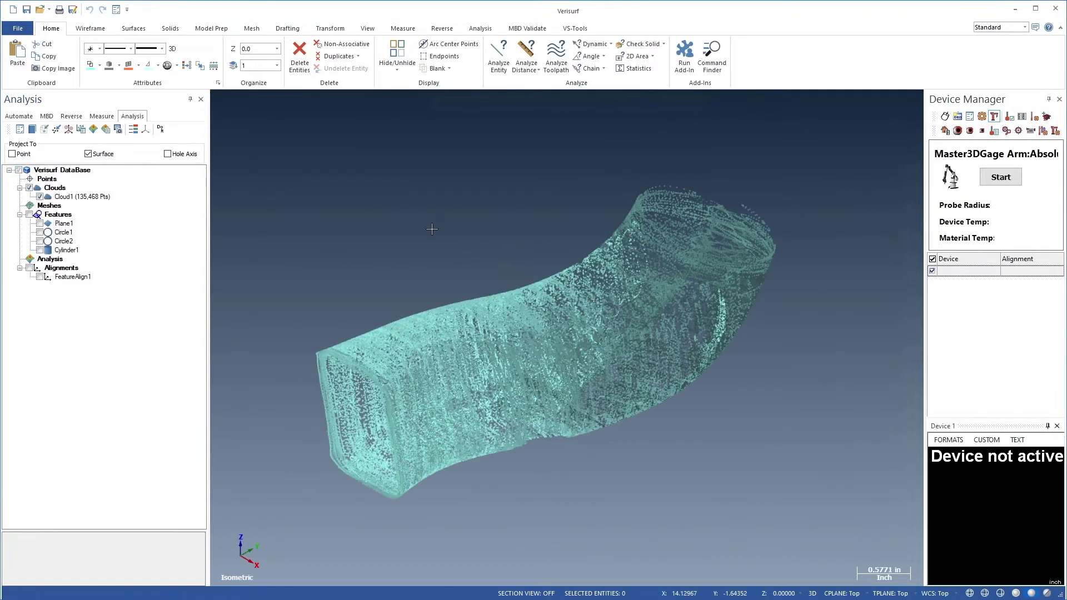
Close the Device Manager panel and show the Reverse tools beside the cloud
left_click(101, 117)
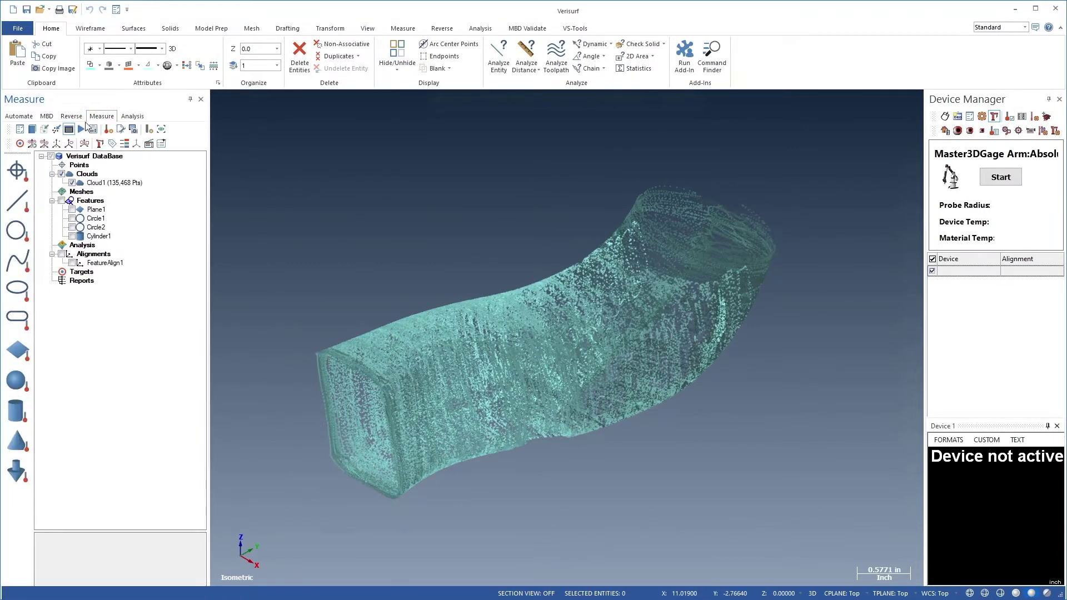
left_click(69, 130)
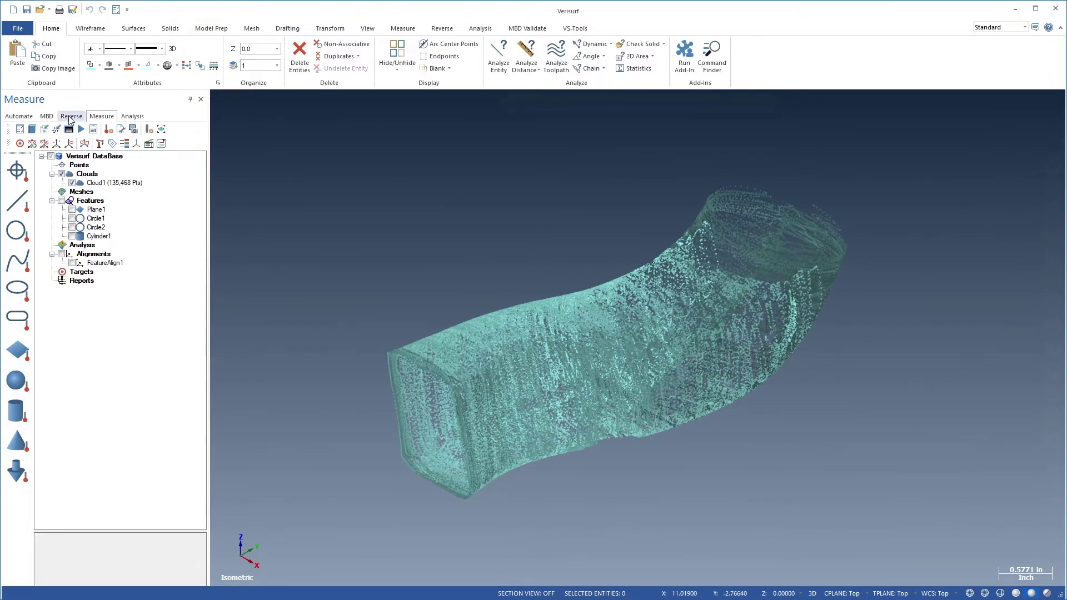
left_click(71, 117)
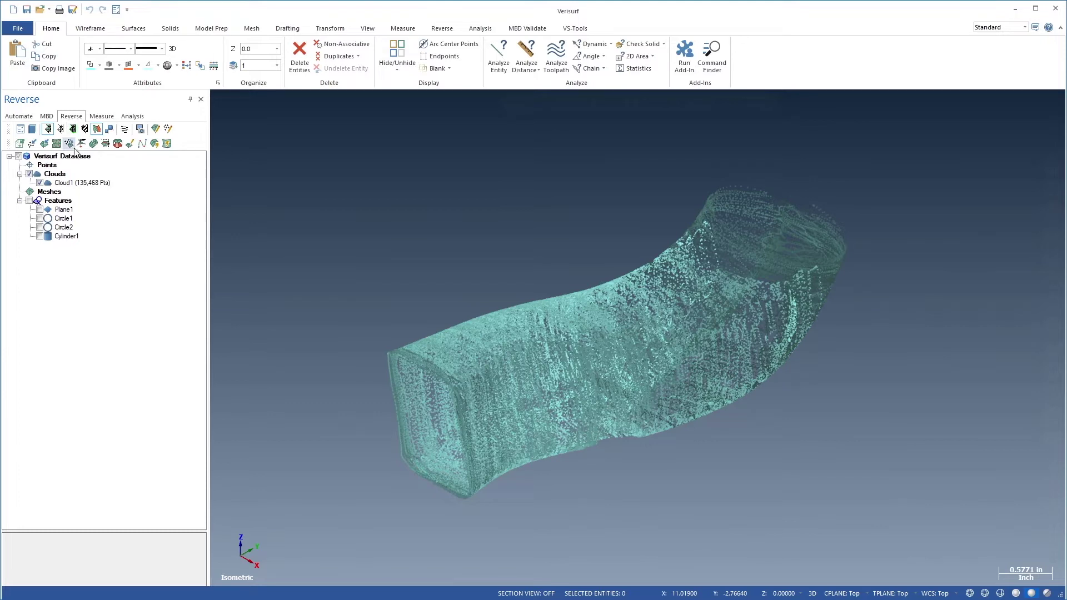
Filter Cloud1 by minimum distance 0.025 with Average Points, leaving 19,301 points
right_click(85, 182)
left_click(117, 199)
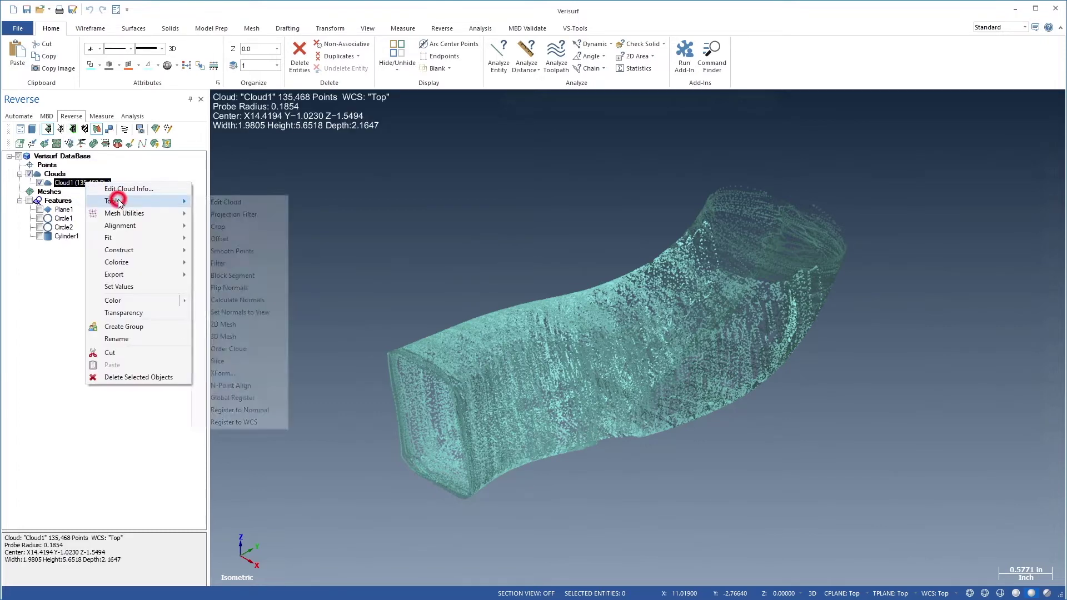
left_click(222, 264)
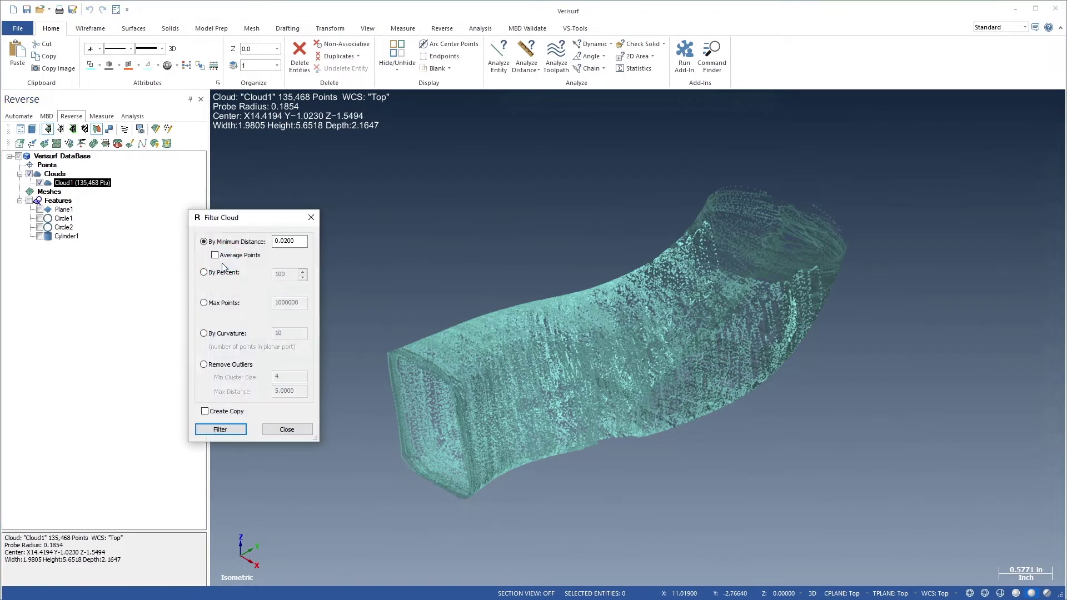
left_click_drag(287, 242, 295, 243)
type("5")
left_click(215, 256)
left_click(225, 430)
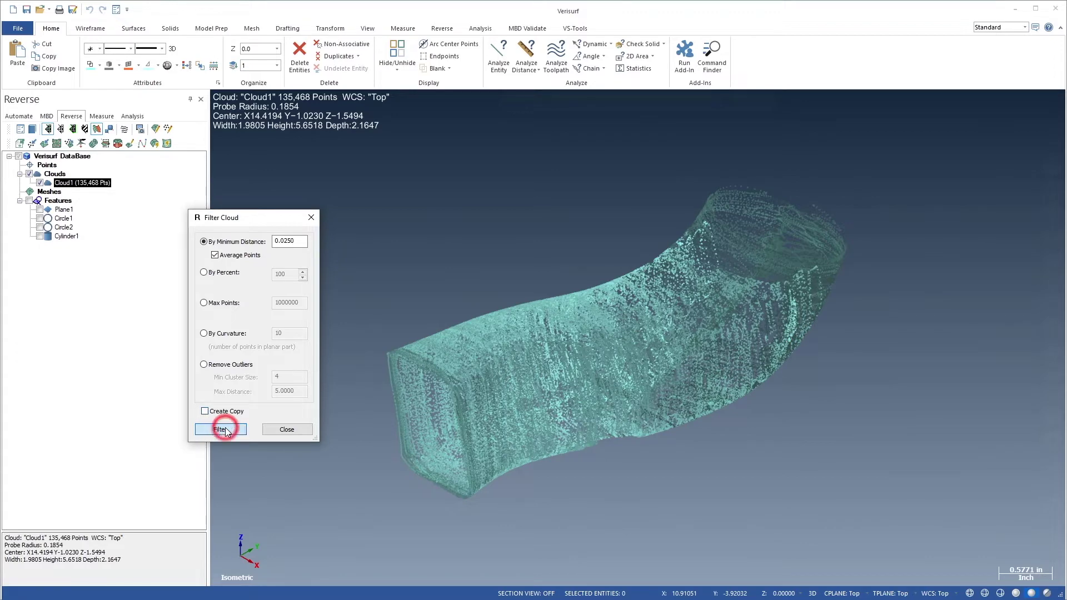
left_click(286, 429)
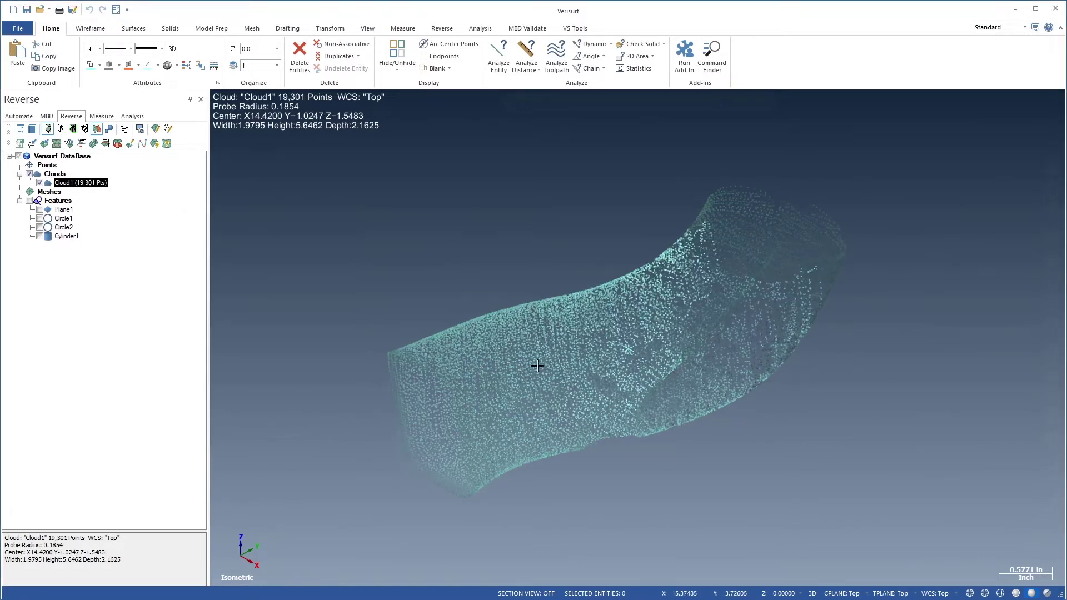
mouse_move(625, 352)
middle_mouse_down()
mouse_move(446, 356)
mouse_move(507, 477)
mouse_move(500, 545)
mouse_move(462, 327)
middle_mouse_up()
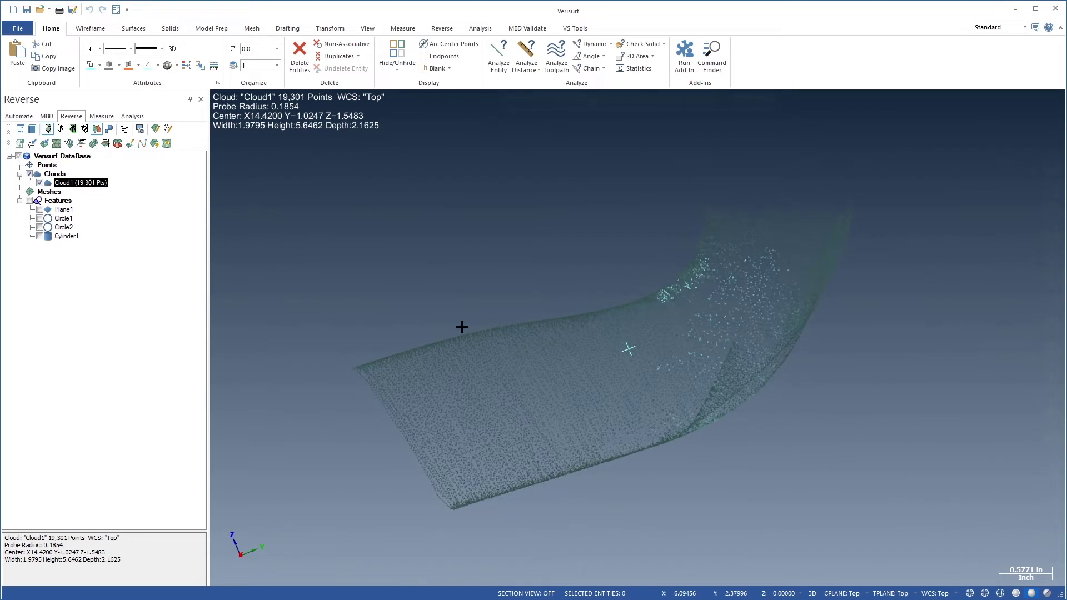
left_click(39, 183)
Build a 3D mesh, Cloud1_Mesh, from Cloud1 with 37,081 faces
right_click(74, 185)
left_click(107, 203)
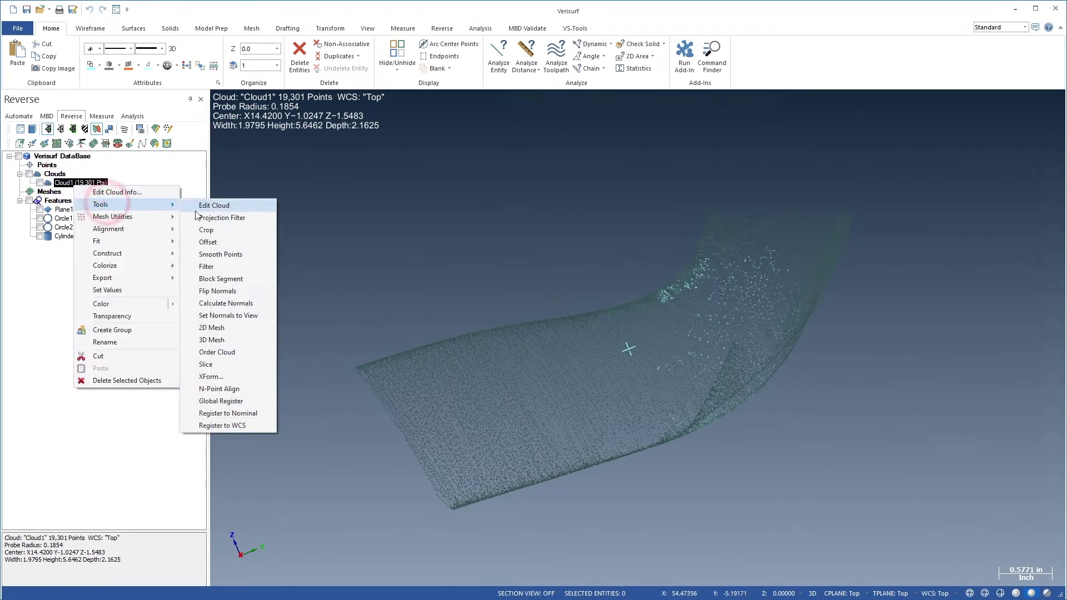
left_click(218, 338)
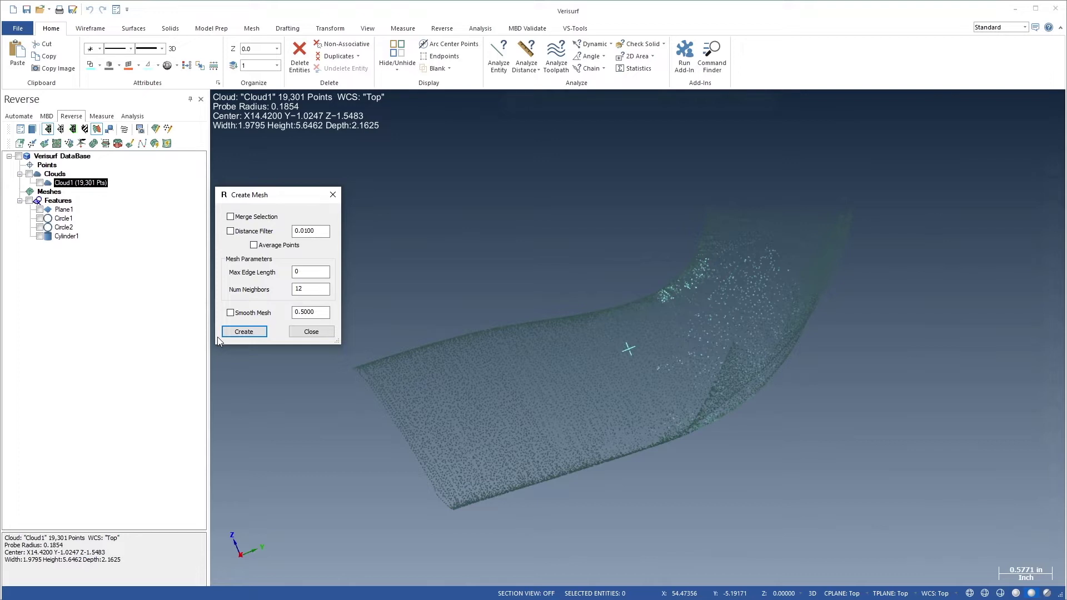
left_click(245, 331)
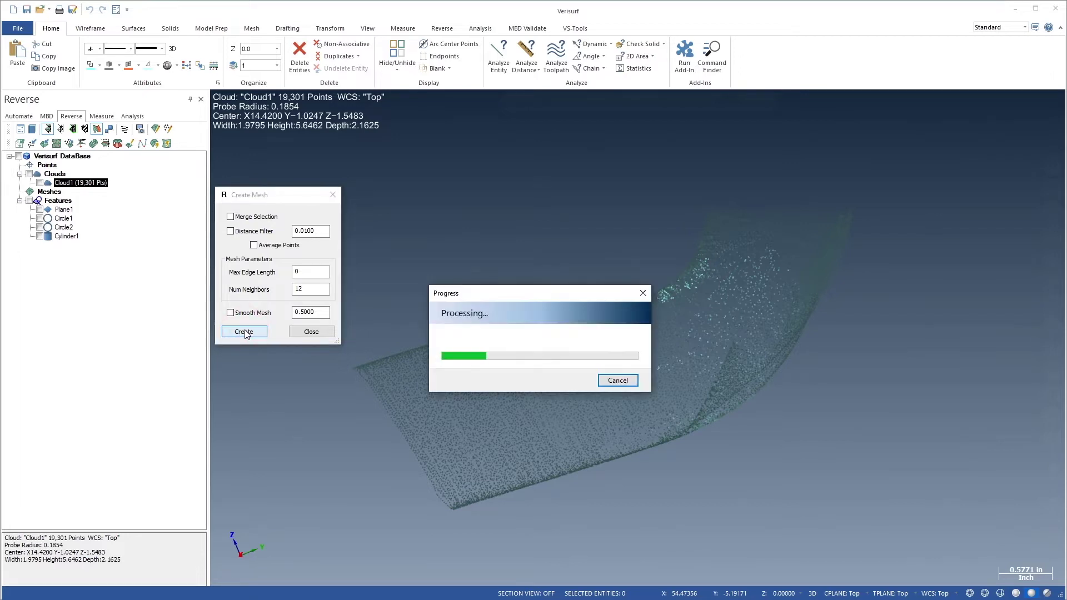
Show Cloud1_Mesh shaded with edge lines and orbit to inspect its shape
left_click(93, 203)
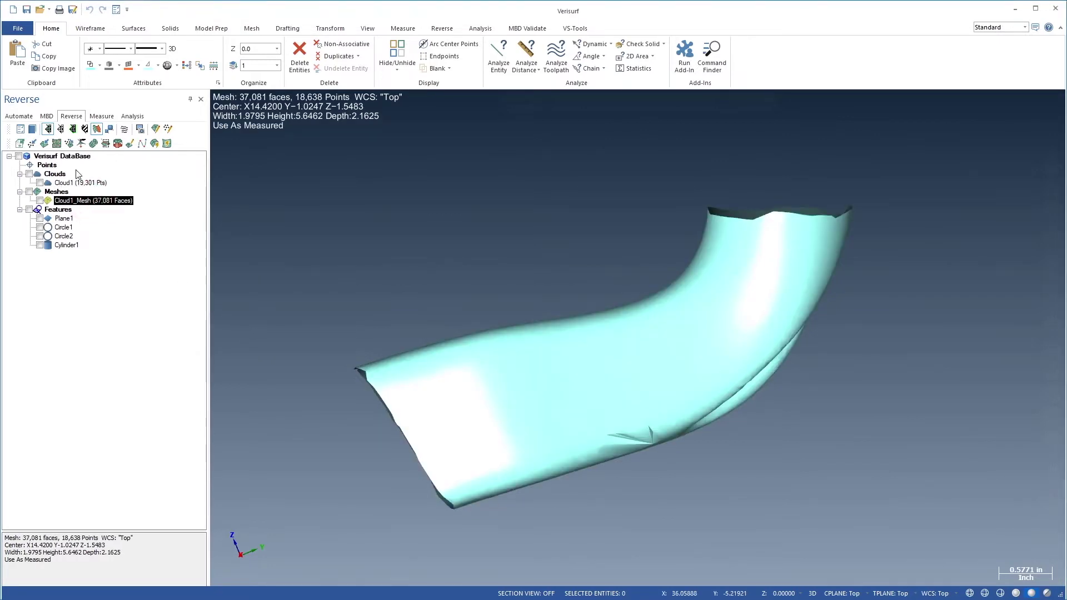
left_click(60, 129)
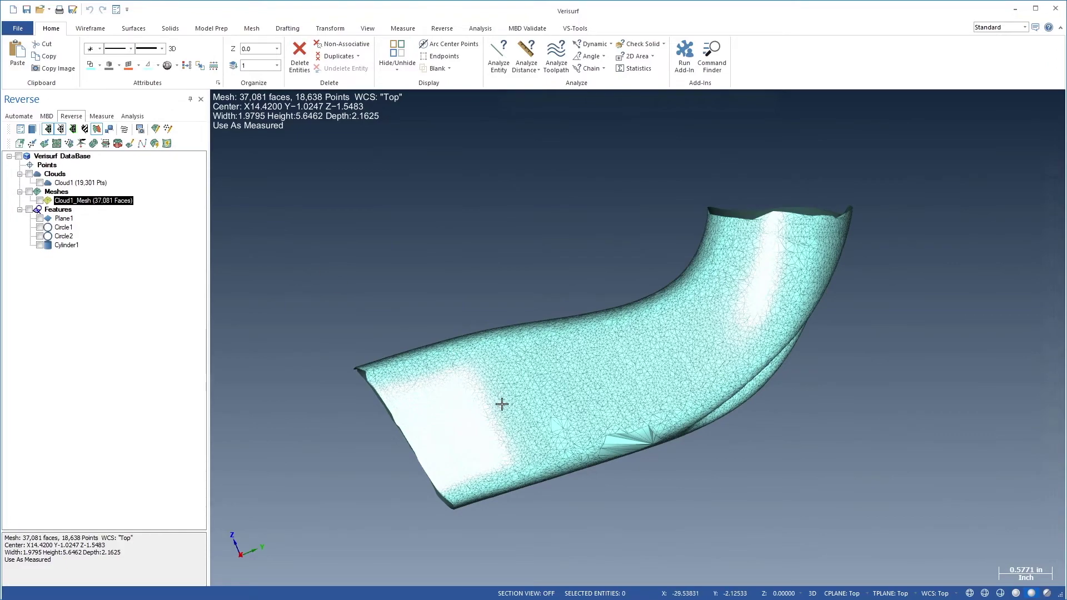
middle_click_drag(500, 405, 388, 371)
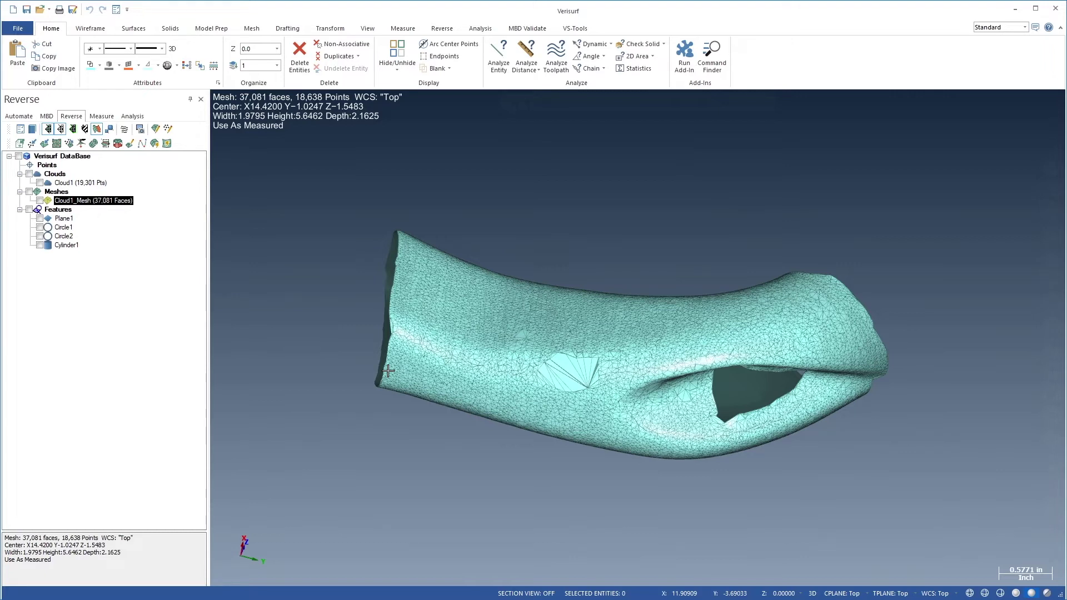
Offset Cloud1_Mesh by 0.1854 into a new copy, Cloud1_Mesh_Copy
right_click(108, 203)
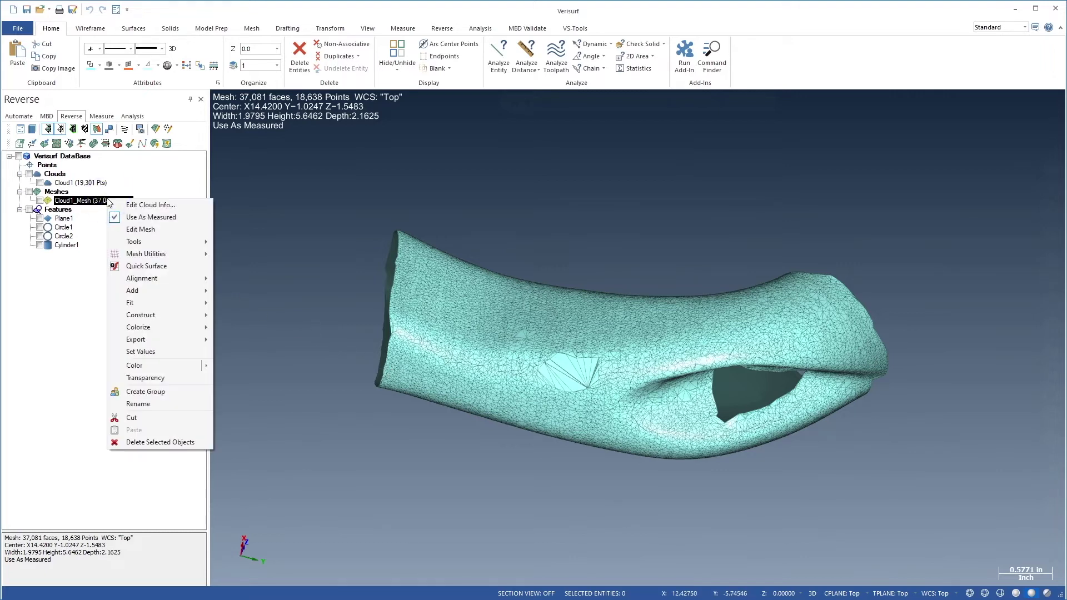
mouse_move(136, 242)
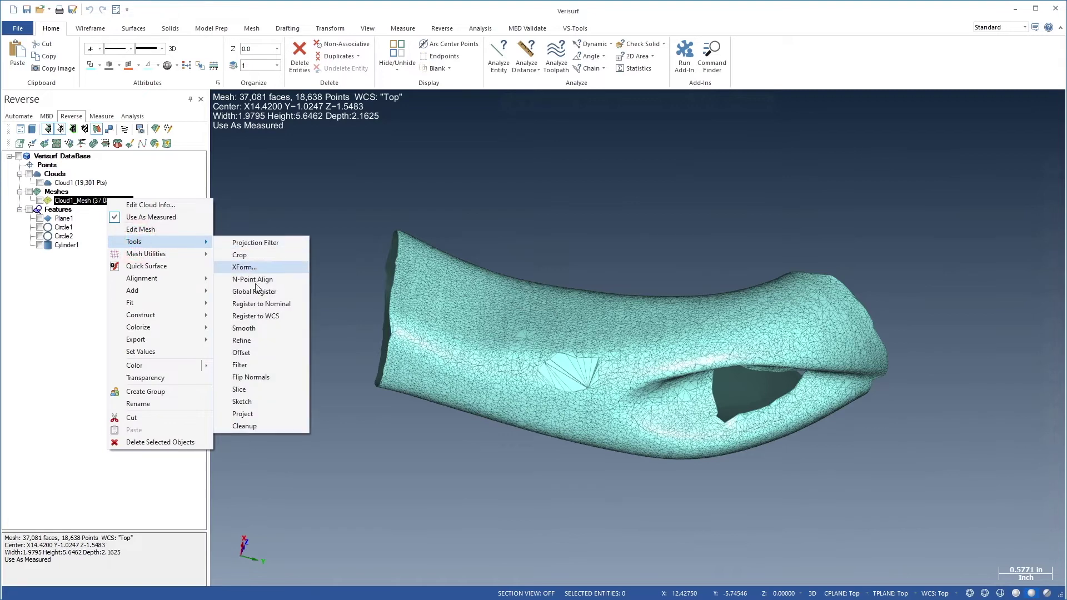
left_click(251, 352)
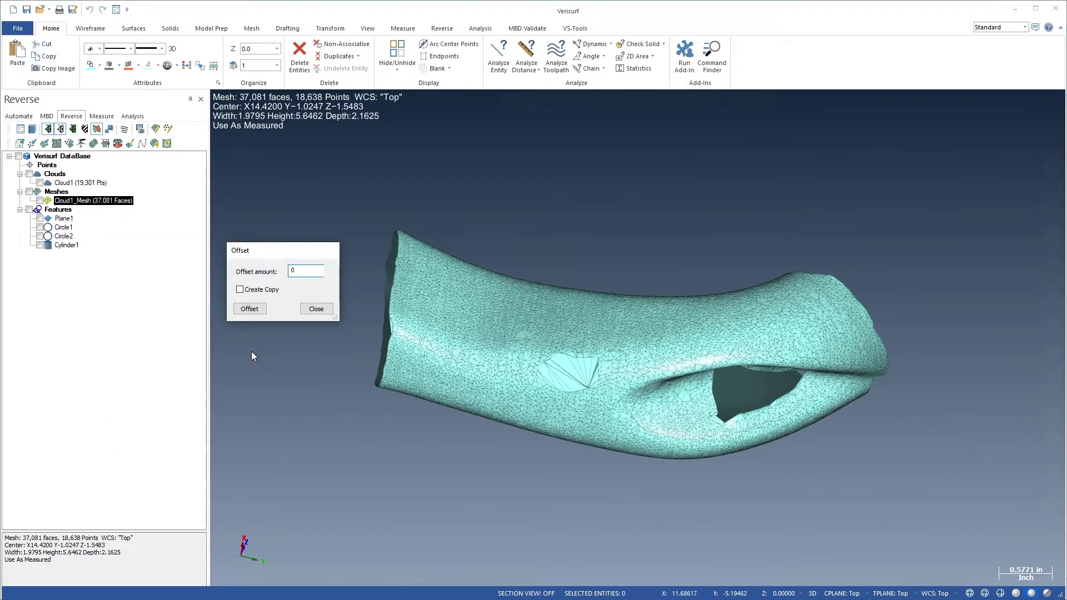
type(".1854")
left_click(240, 290)
left_click(248, 309)
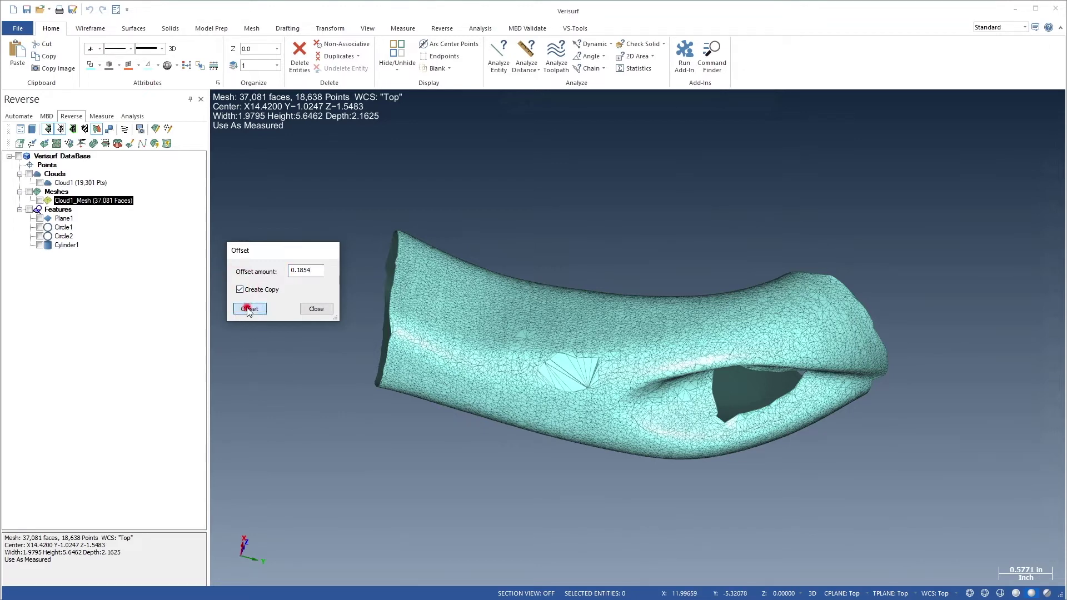
left_click(310, 309)
Select both meshes and orbit to compare them, looking into the open end
left_click_drag(153, 237, 129, 204)
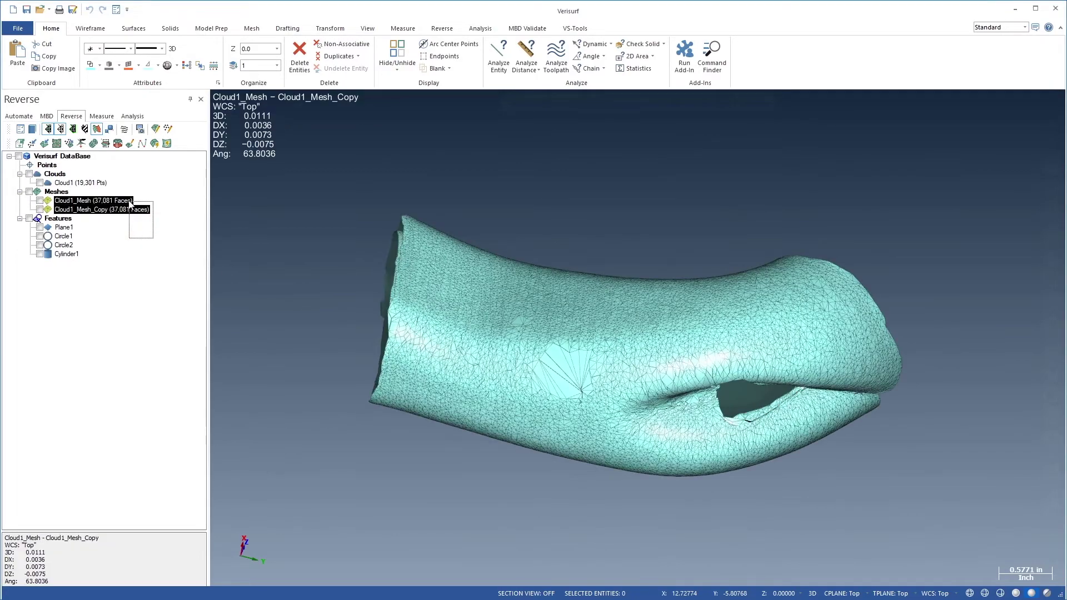
middle_click_drag(262, 300, 464, 333)
mouse_move(709, 289)
middle_mouse_down()
mouse_move(561, 398)
mouse_move(643, 281)
mouse_move(694, 281)
middle_mouse_up()
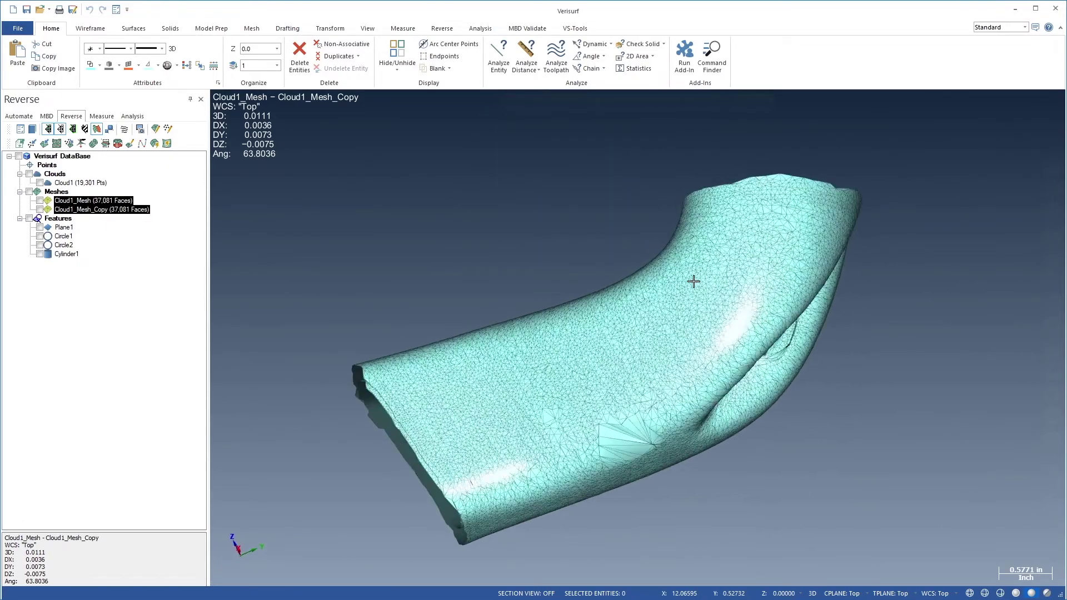
Delete the original Cloud1_Mesh and display Cloud1_Mesh_Copy on its own
left_click(161, 220)
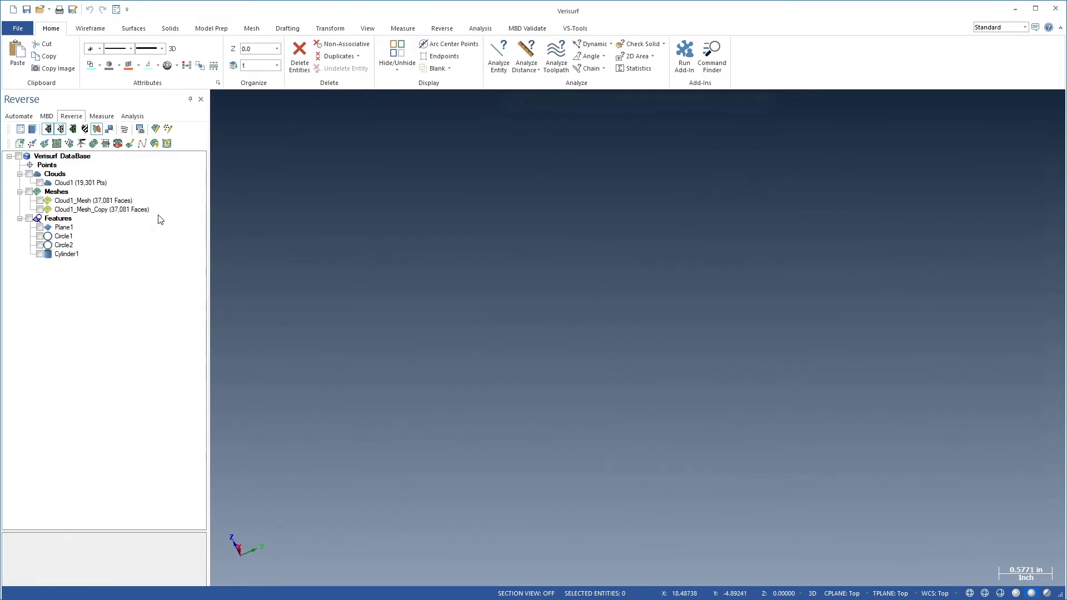
right_click(112, 201)
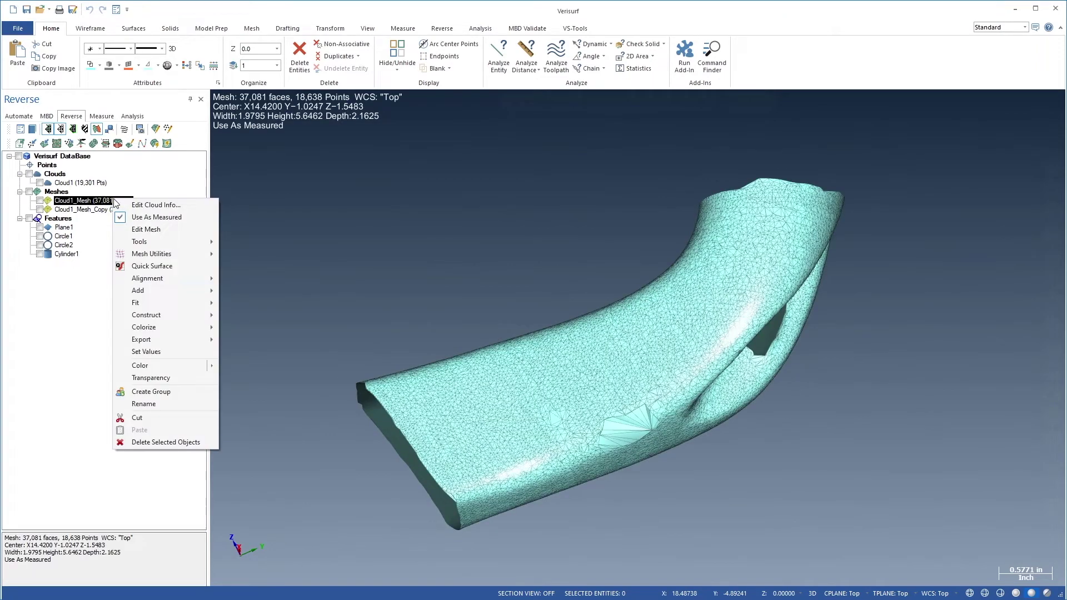
left_click(152, 442)
left_click(495, 375)
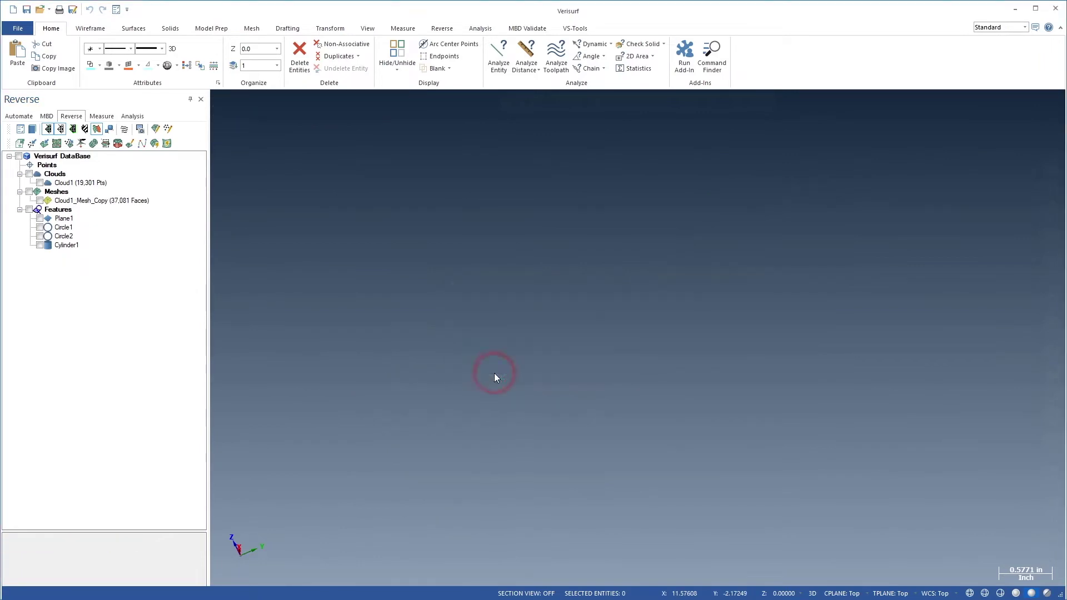
left_click(120, 201)
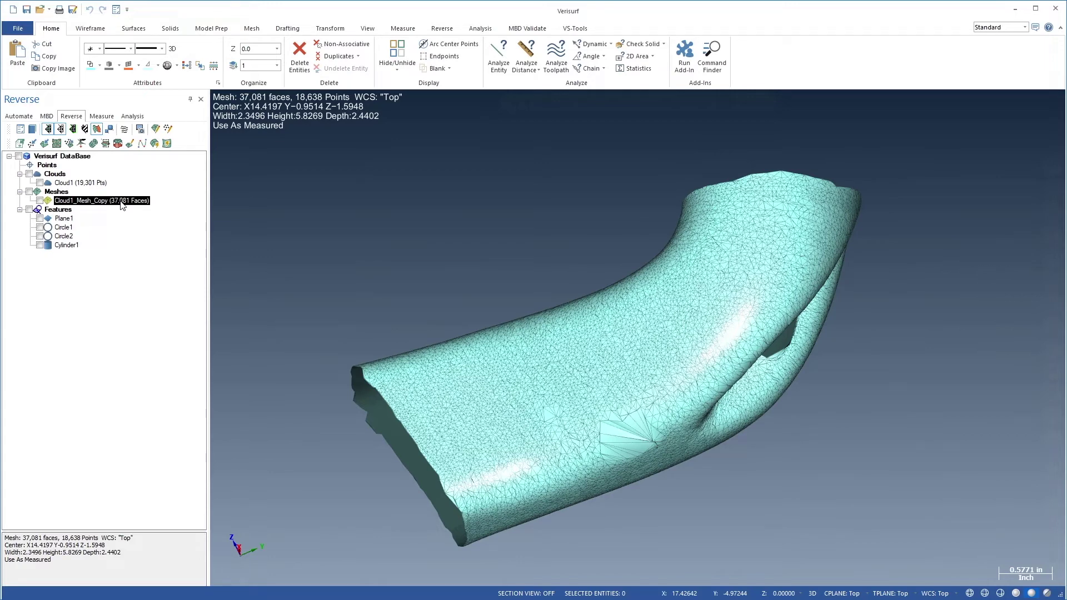
Power-mesh Cloud1_Mesh_Copy at mesh density 8 with Close Boundary turned on
right_click(121, 201)
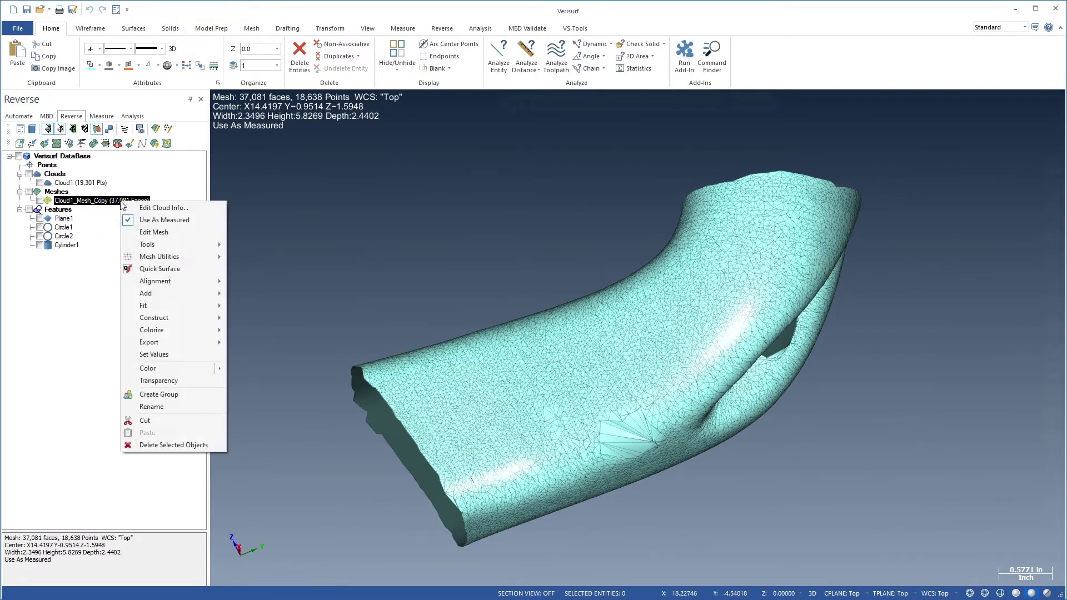
mouse_move(155, 262)
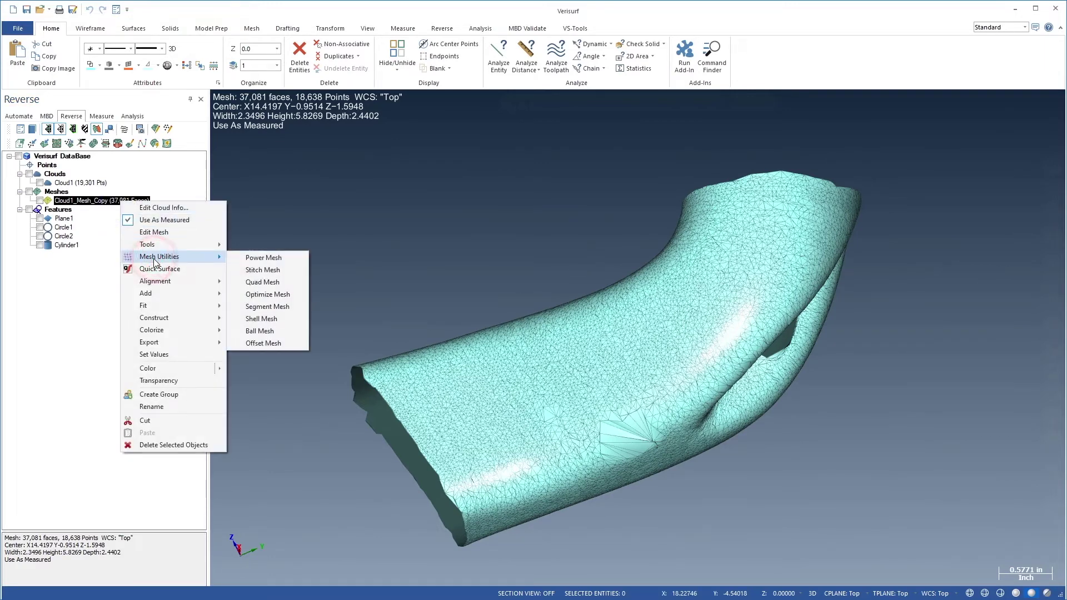
left_click(248, 257)
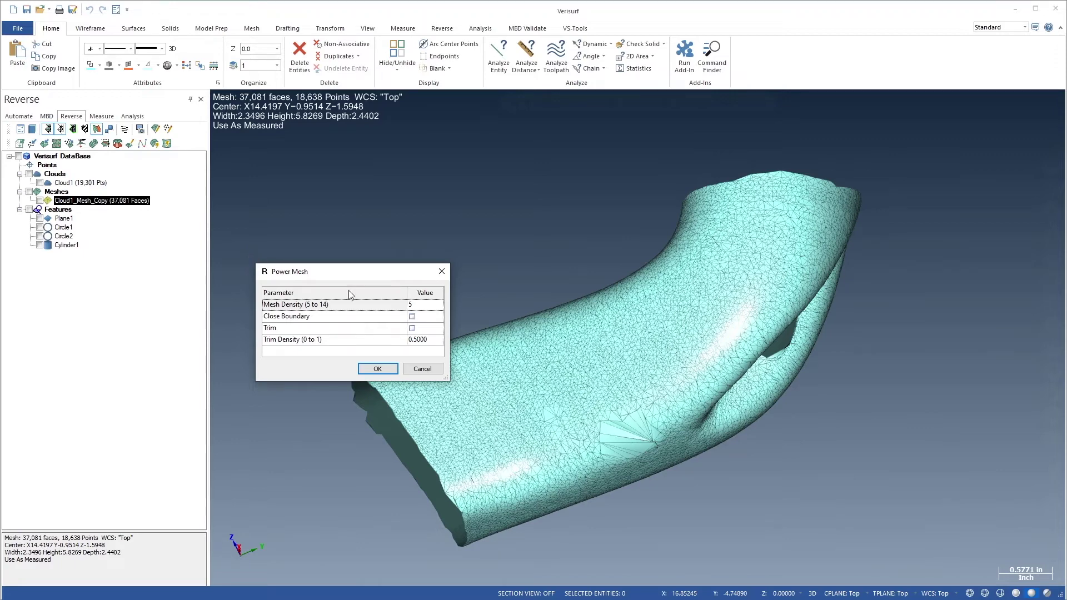
left_click(428, 307)
type("8")
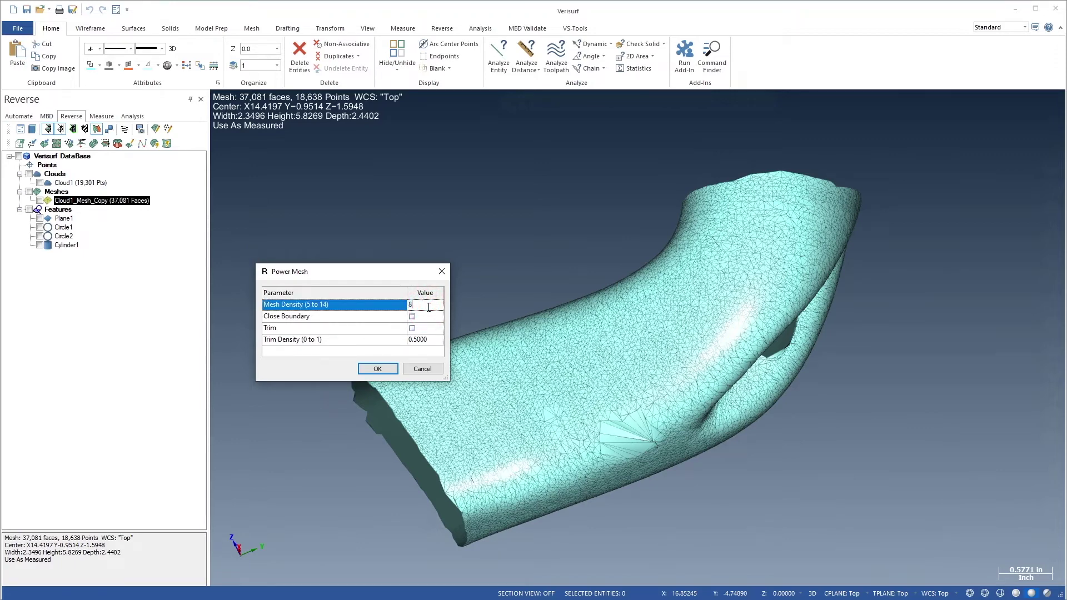
left_click(411, 317)
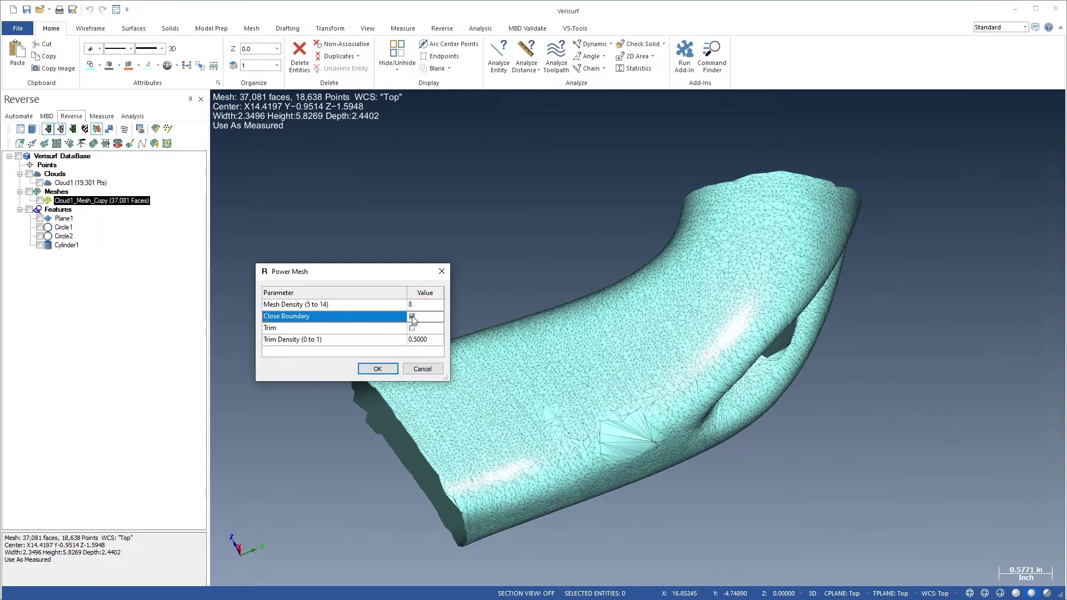
left_click(383, 367)
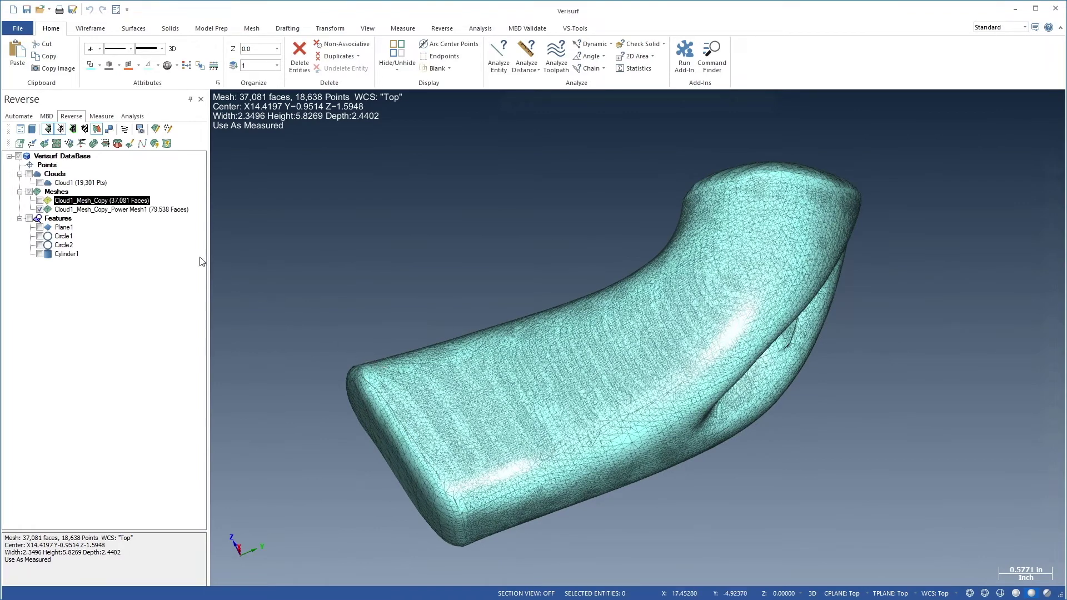
Display Cloud1_Mesh_Copy_Power Mesh1 and orbit it round to a side view
left_click(87, 209)
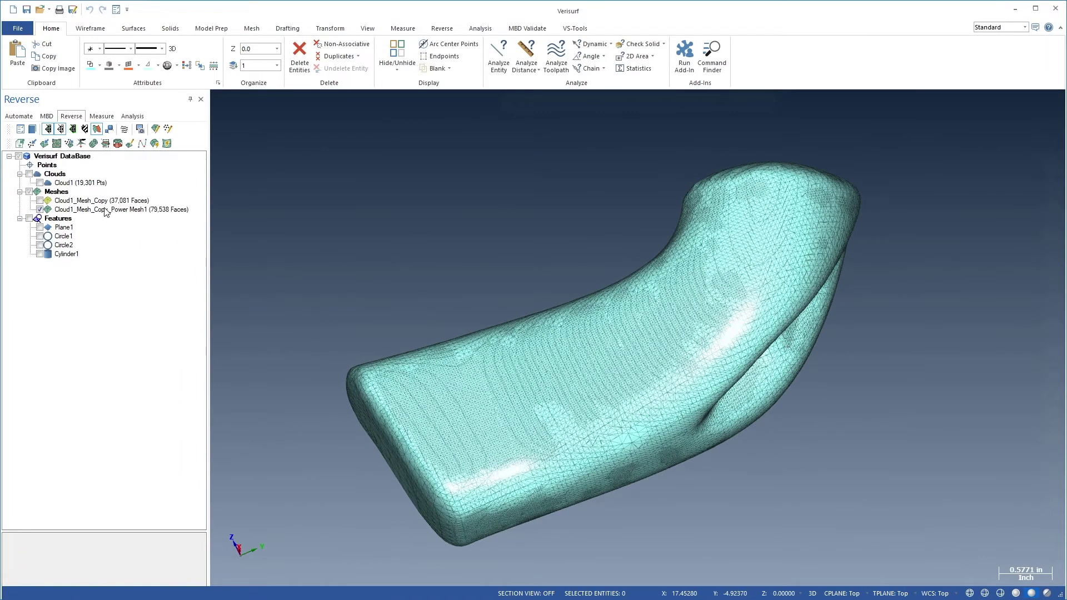
left_click(40, 210)
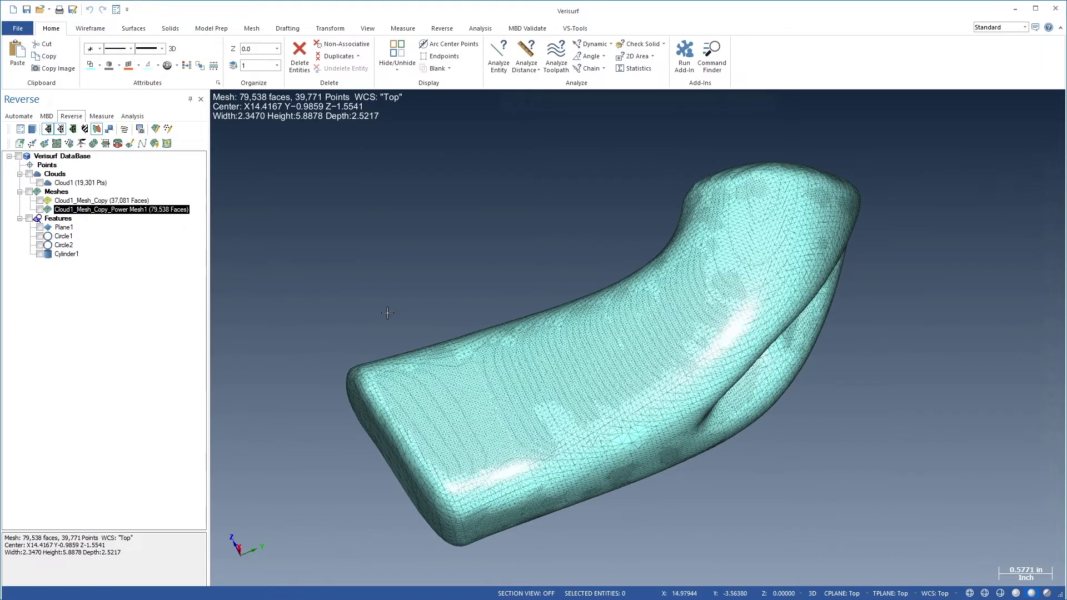
middle_click_drag(600, 357, 547, 242)
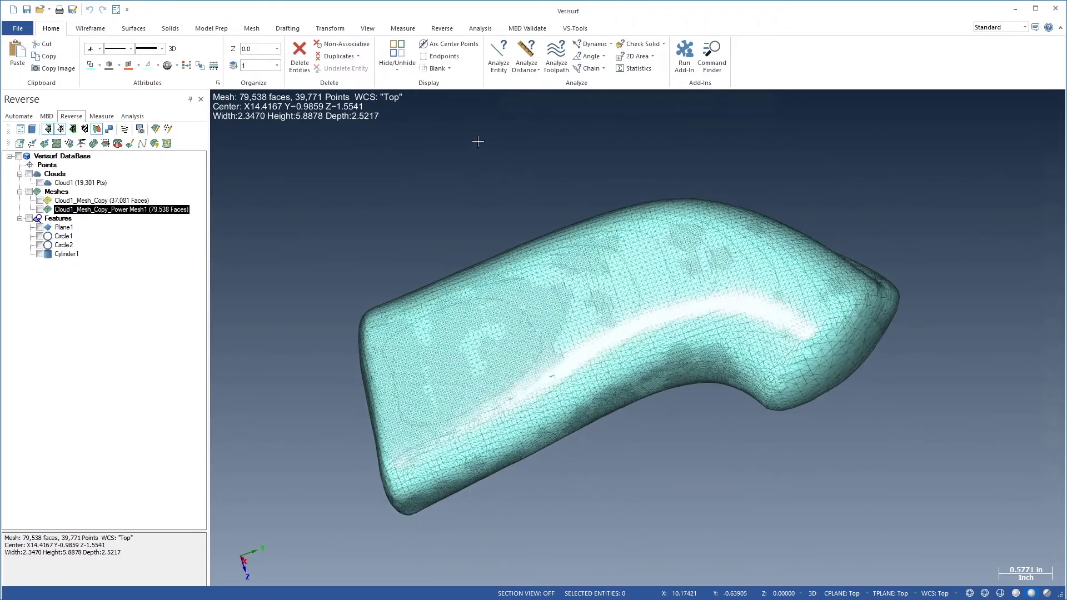
middle_click_drag(478, 142, 542, 394)
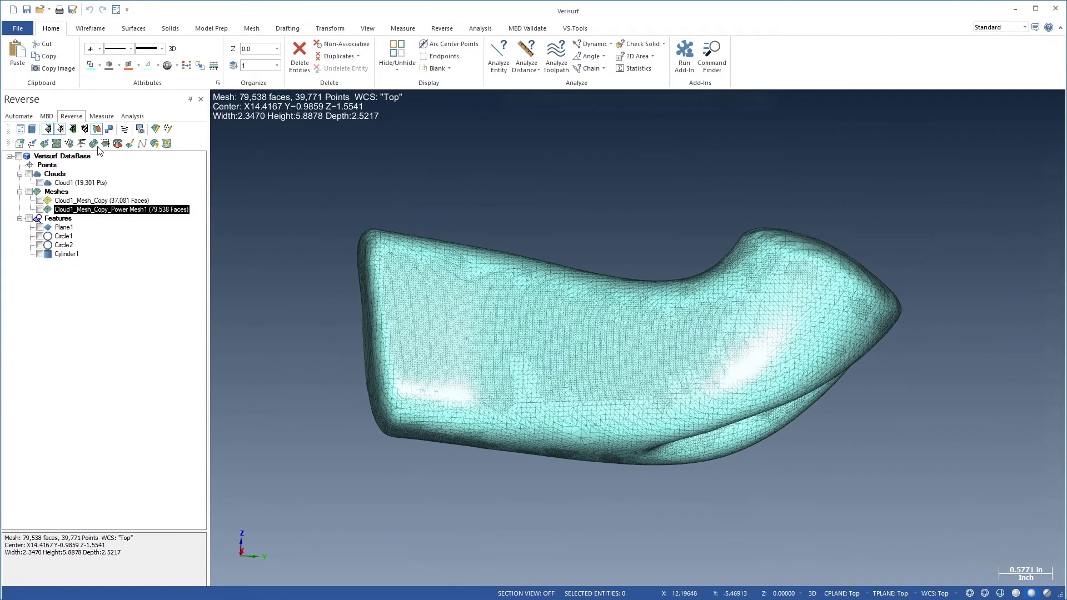
Turn off wireframe and smooth Power Mesh1 into a copy at smooth factor 0.11
left_click(60, 128)
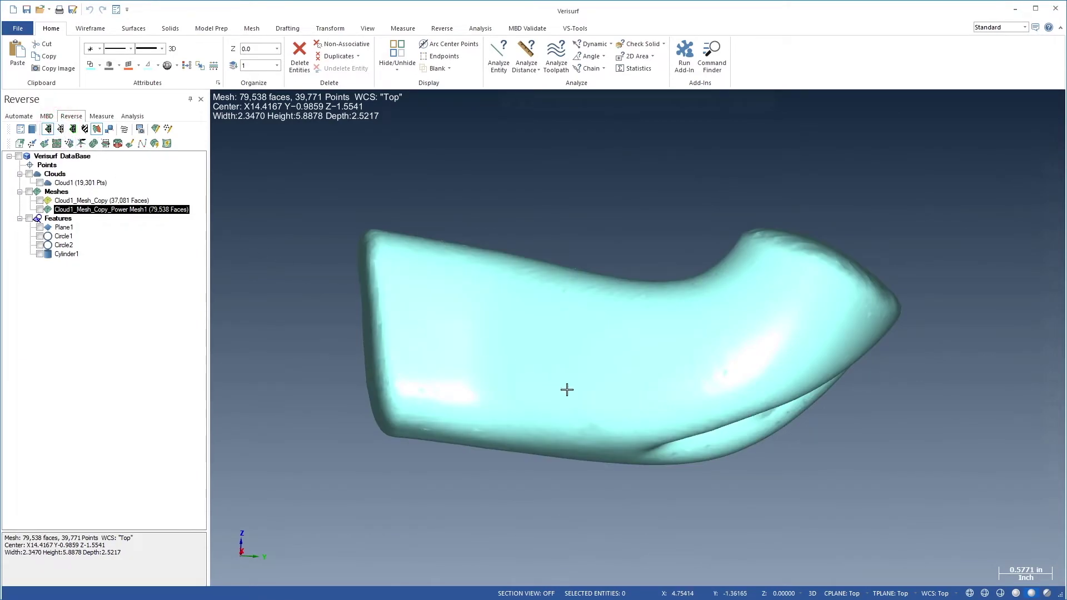
middle_click_drag(567, 390, 469, 369)
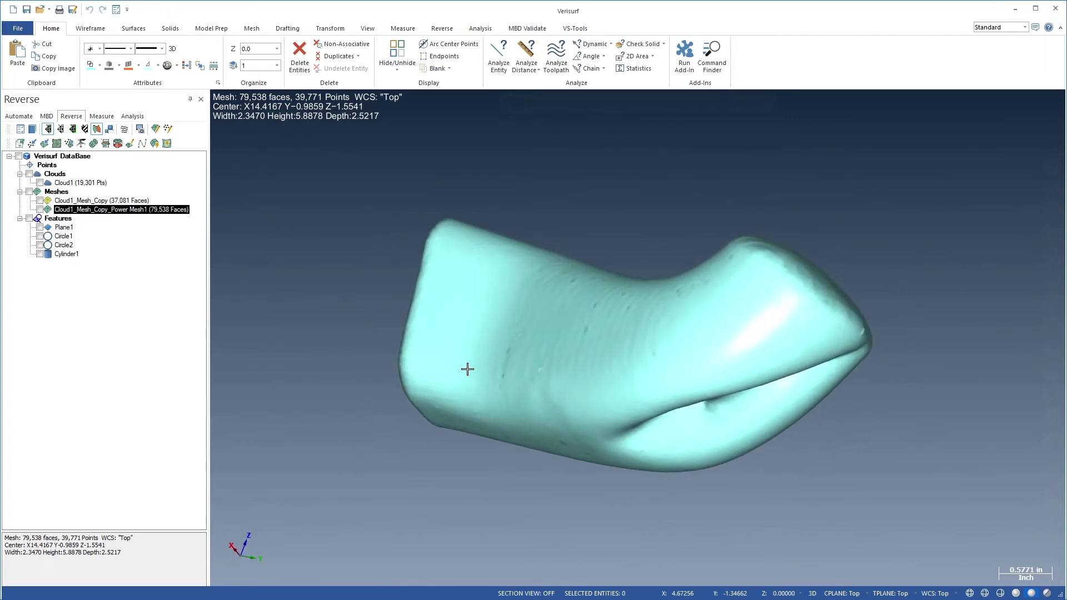
right_click(143, 215)
left_click(167, 254)
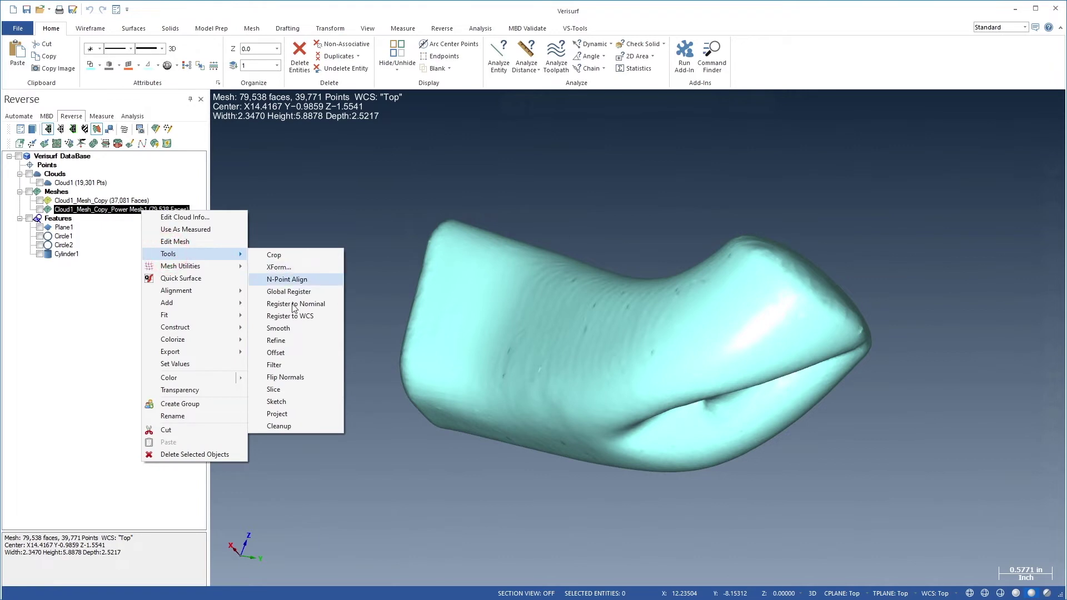
left_click(294, 328)
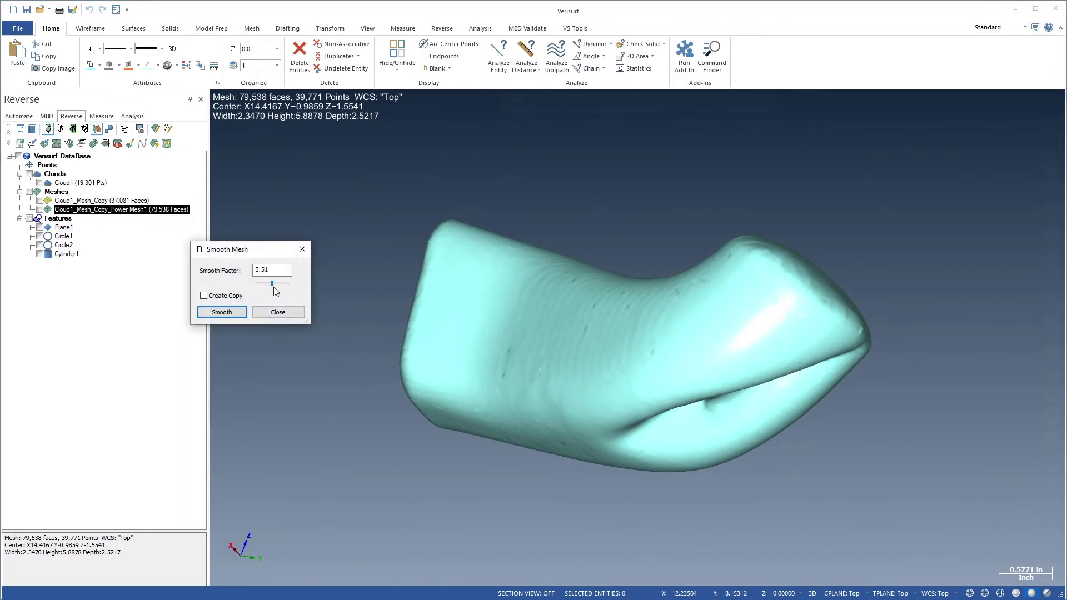
left_click_drag(273, 285, 259, 286)
left_click(204, 296)
left_click(222, 312)
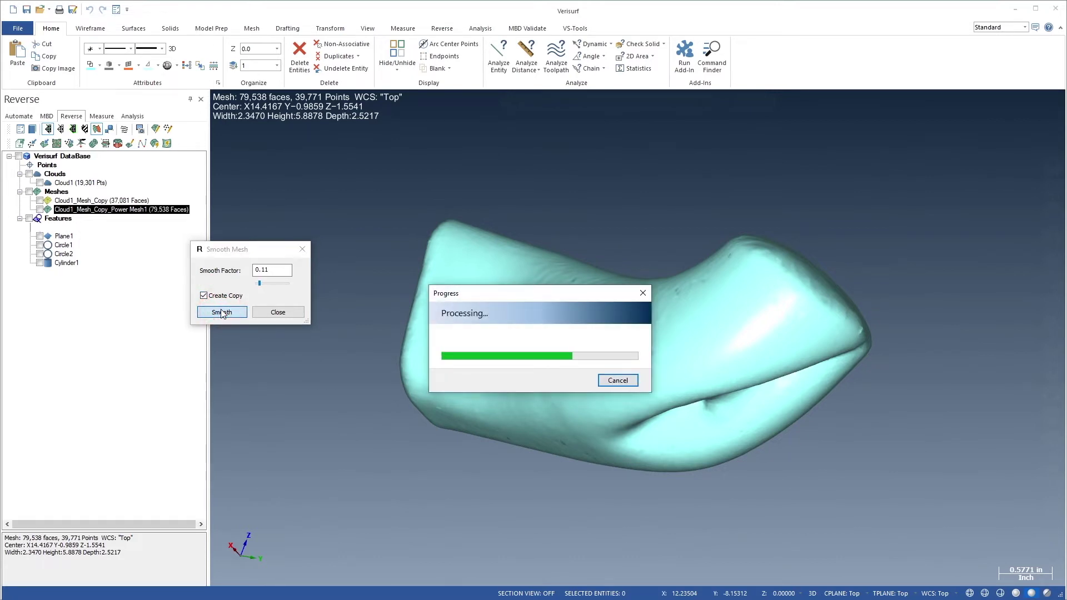
left_click(262, 309)
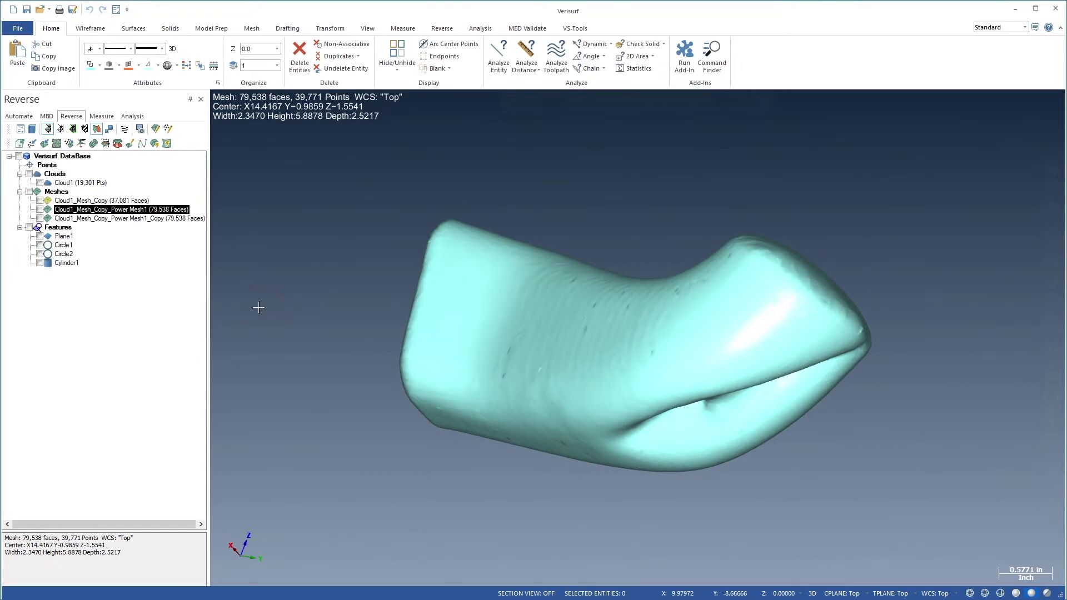
Compare the smoothed copy against the unsmoothed Power Mesh1 by selecting each and orbiting
left_click(141, 220)
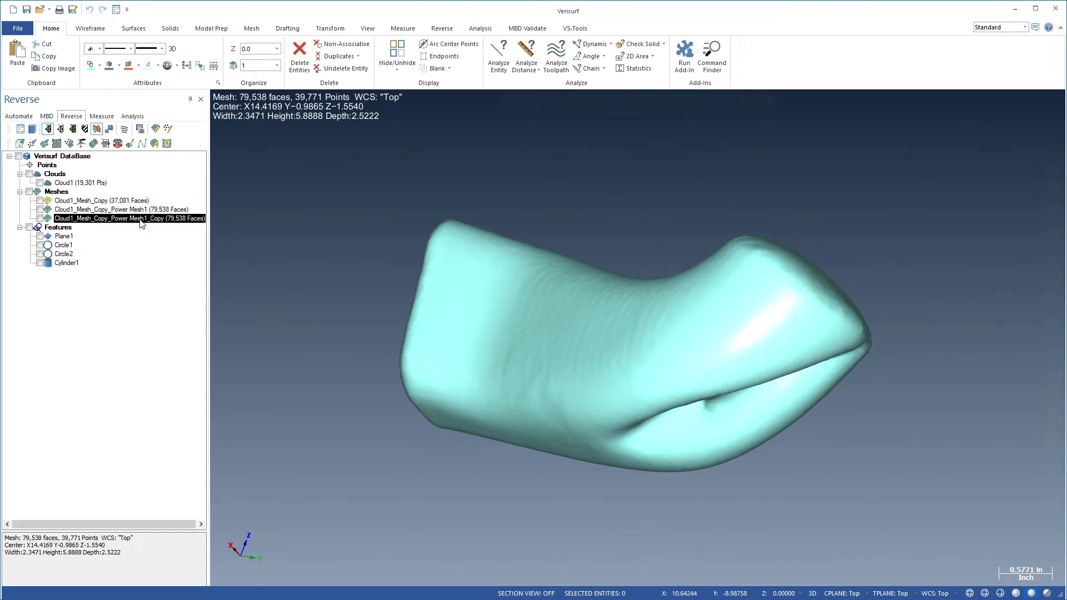
left_click(139, 211)
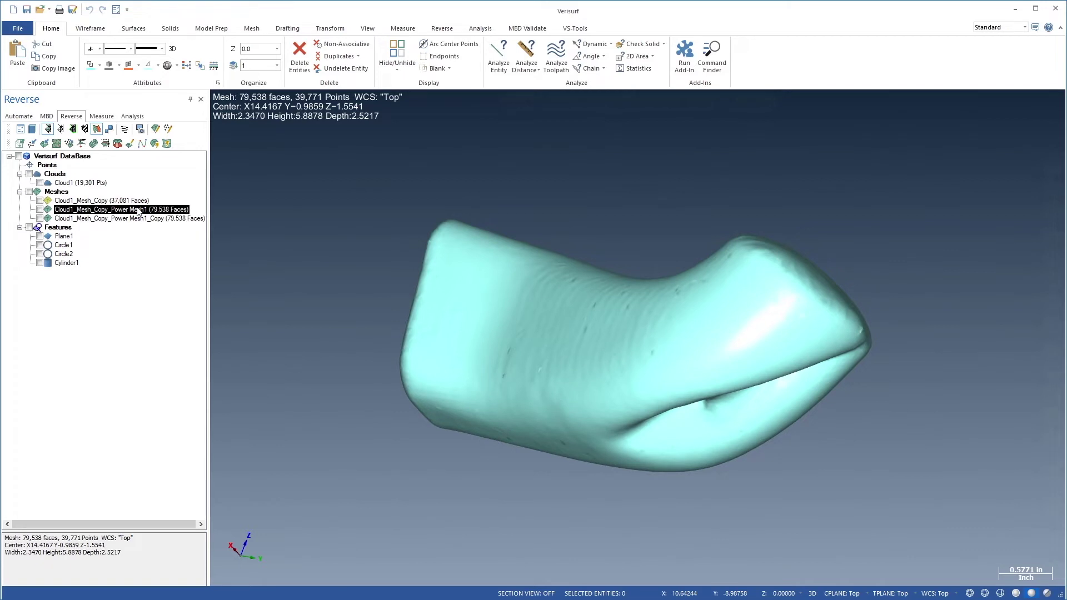
left_click(139, 220)
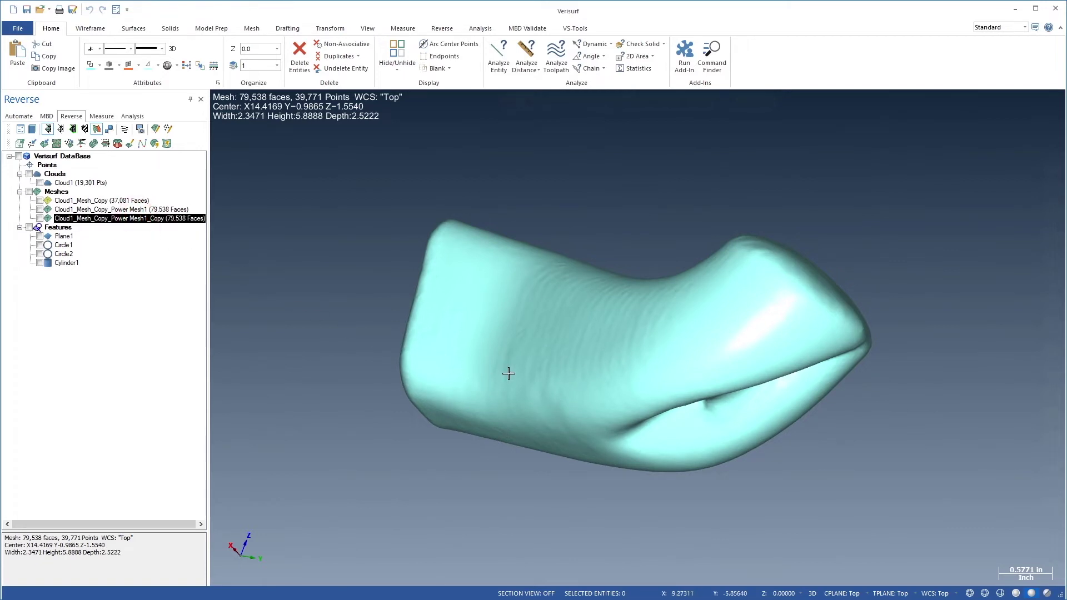
middle_click_drag(508, 374, 402, 238)
left_click(162, 210)
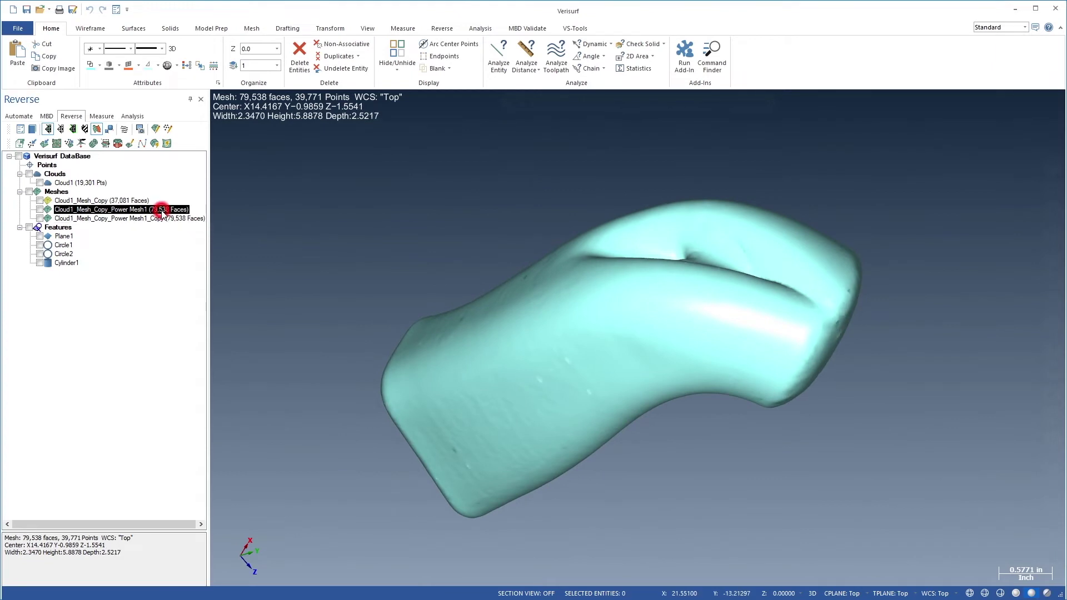
left_click(159, 221)
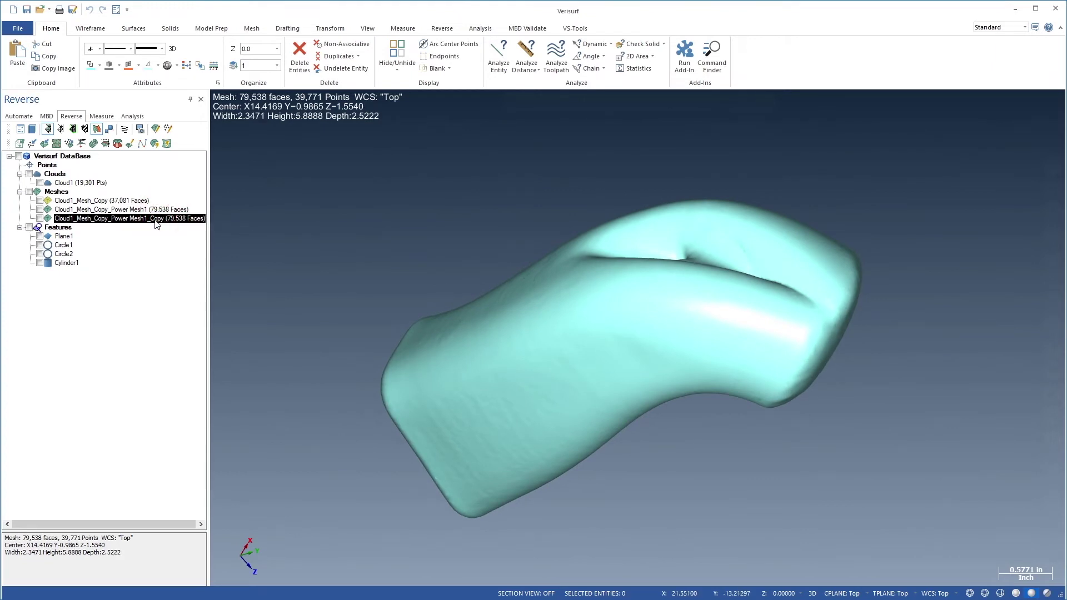
Rename the smoothed copy to Mesh1
left_click(126, 222)
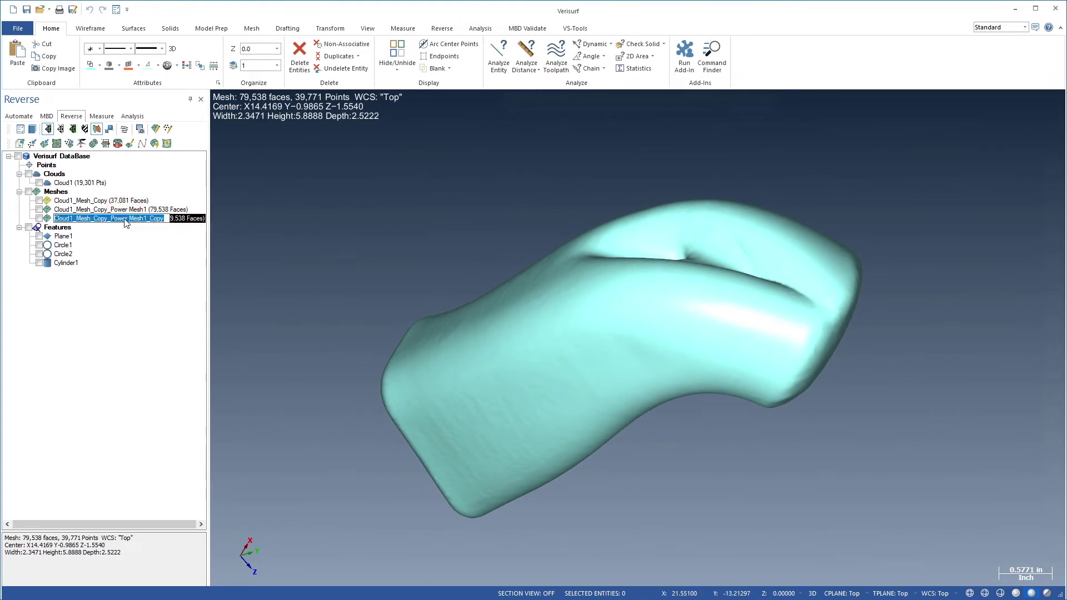
type("Mesh1")
key("Return")
Delete Cloud1_Mesh_Copy and Cloud1_Mesh_Copy_Power Mesh1, leaving Mesh1 displayed
left_click(124, 210)
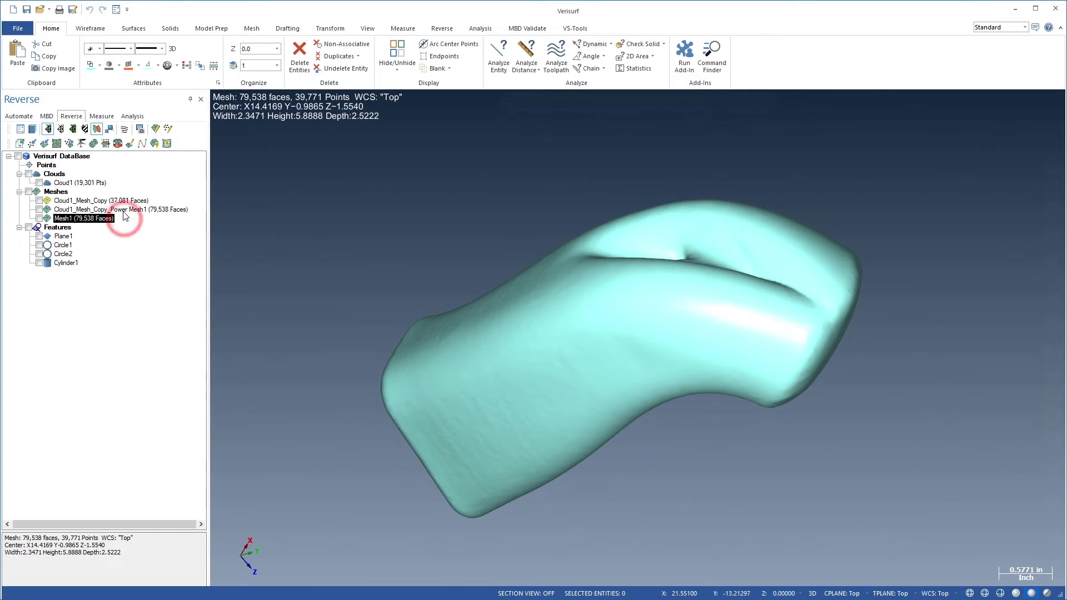
left_click(124, 200, "ctrl")
right_click(123, 203)
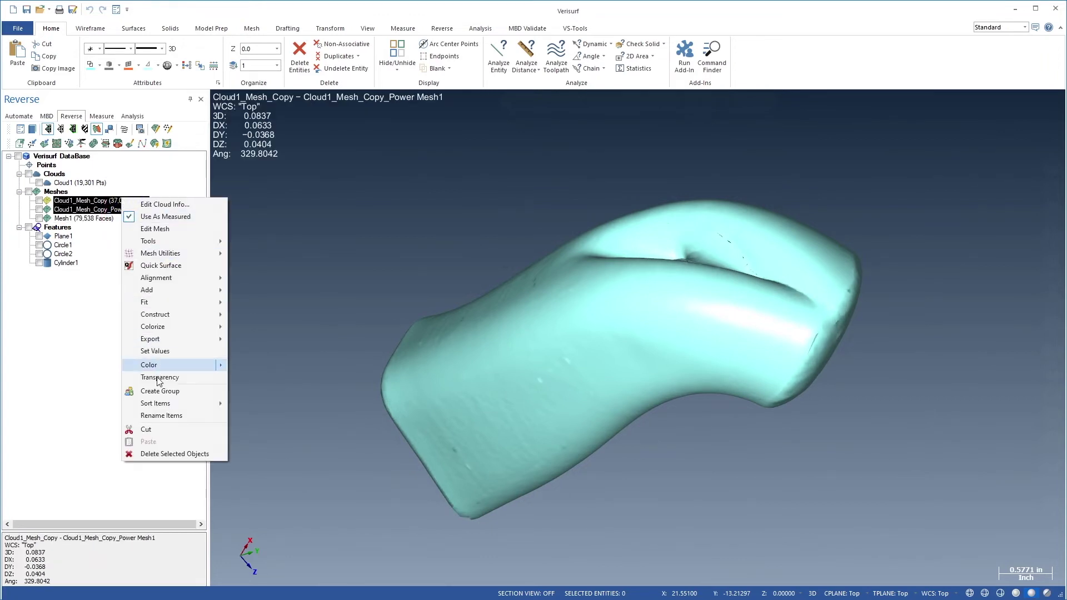
left_click(165, 456)
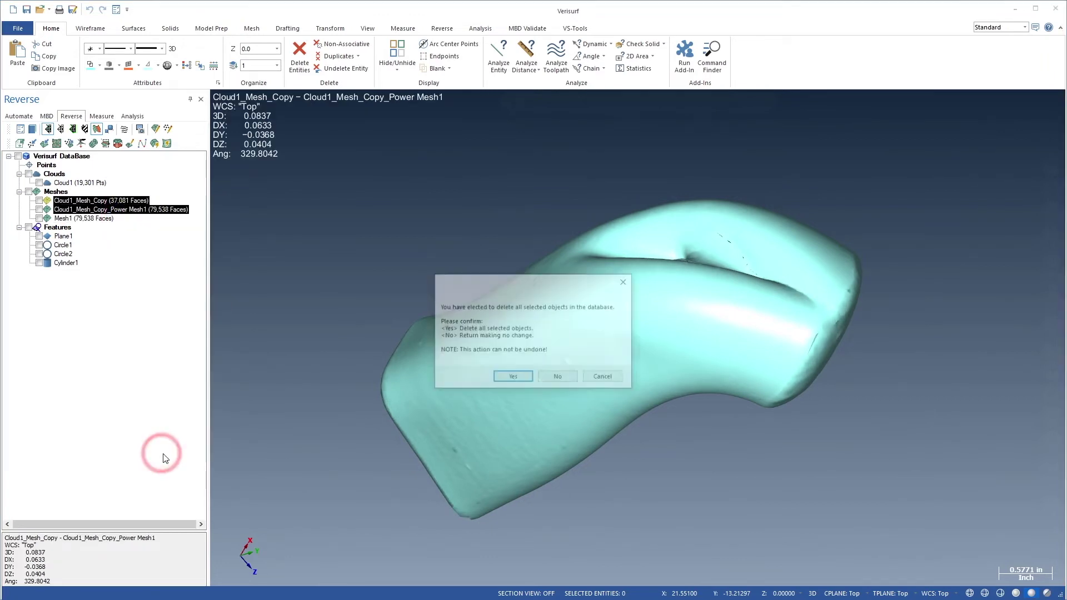
left_click(503, 377)
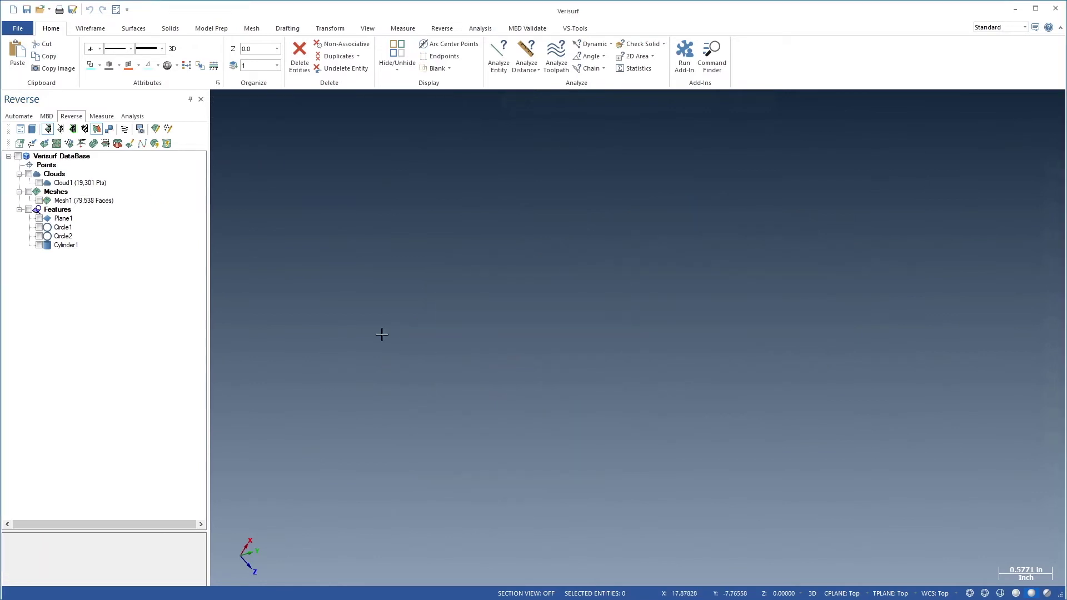
left_click(86, 203)
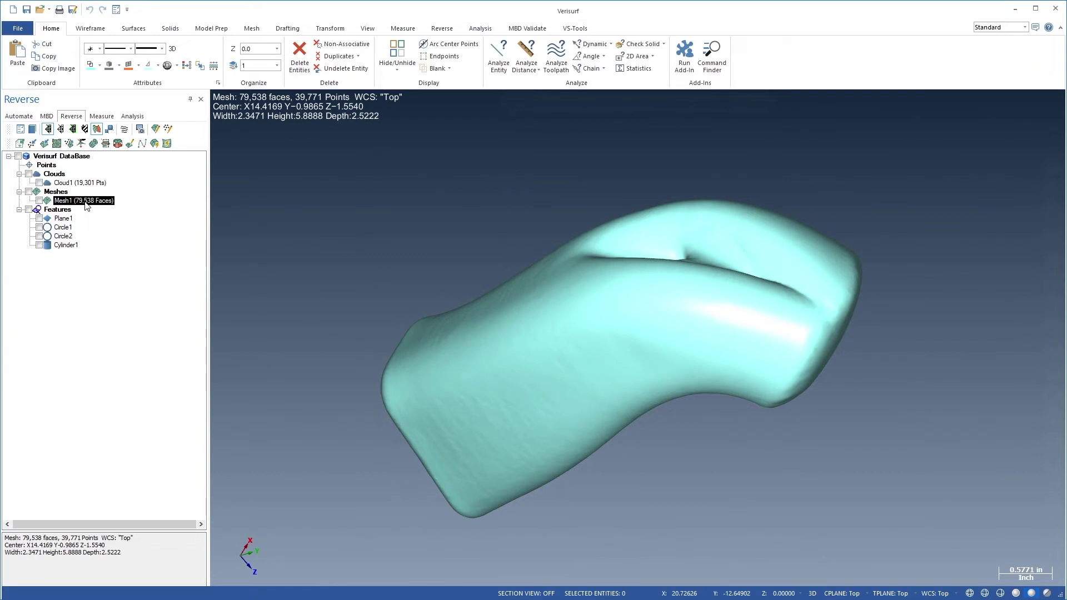
Switch to the Right (WCS) view and unzoom to 80% so the whole mesh fits
right_click(264, 220)
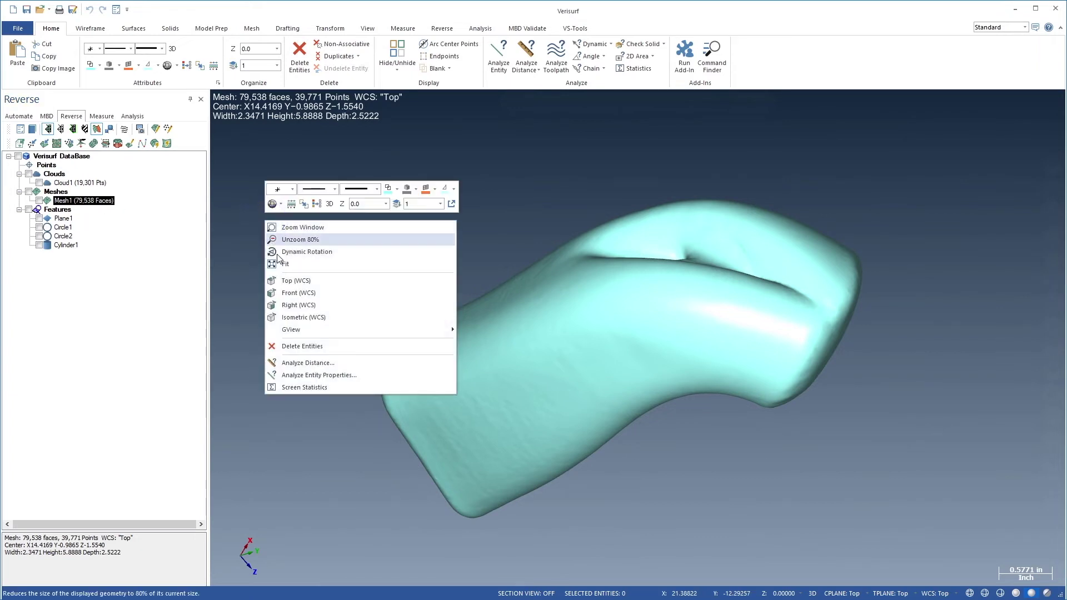
left_click(286, 306)
right_click(286, 305)
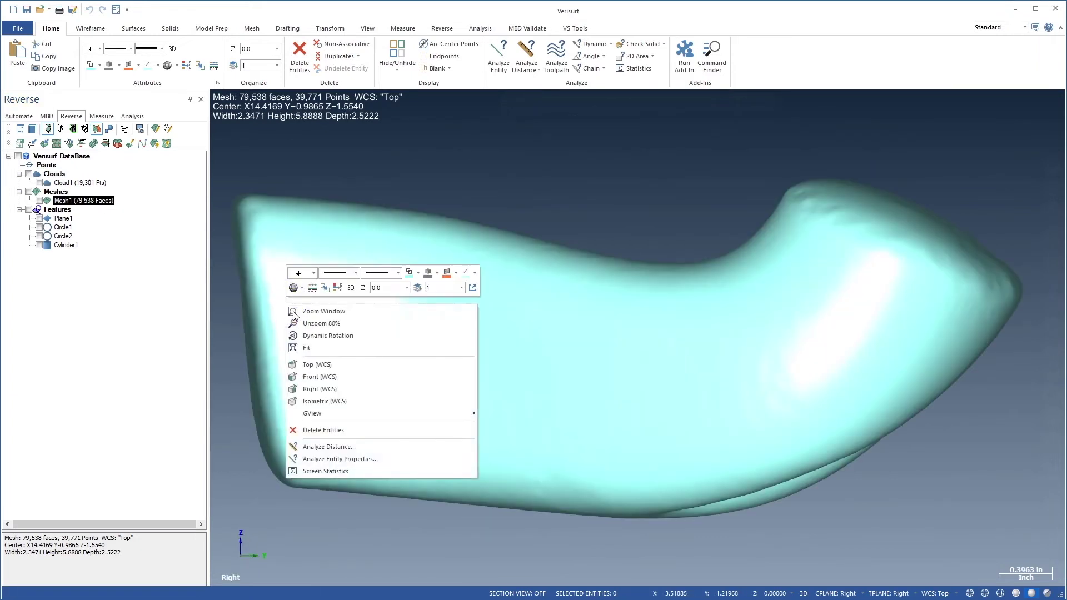
left_click(304, 324)
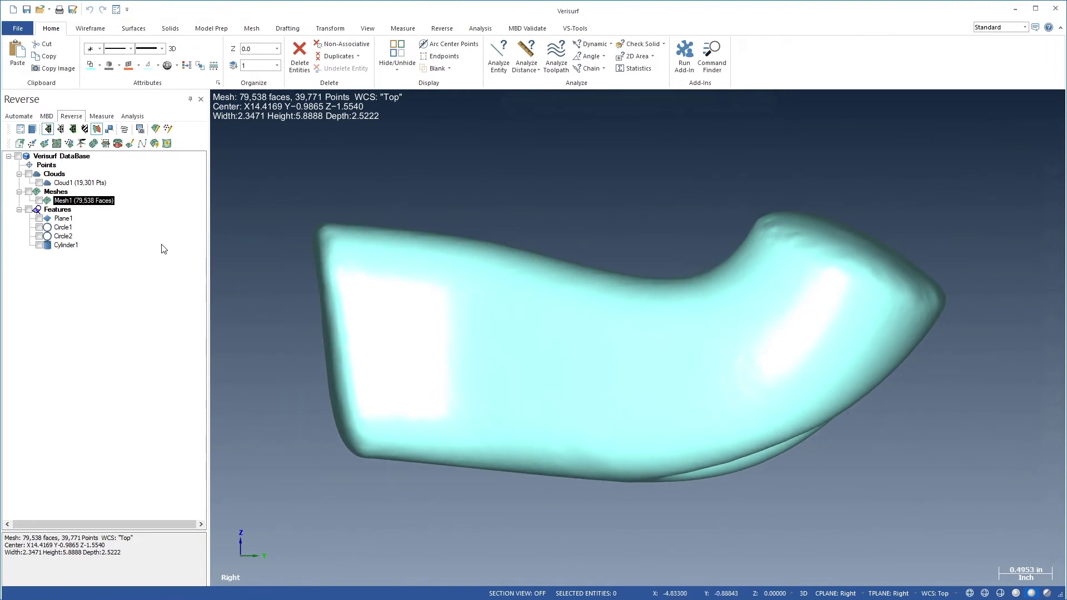
Crop Mesh1's left end with the crop box rotated RX -7 and middle lower limit -3.75
right_click(101, 203)
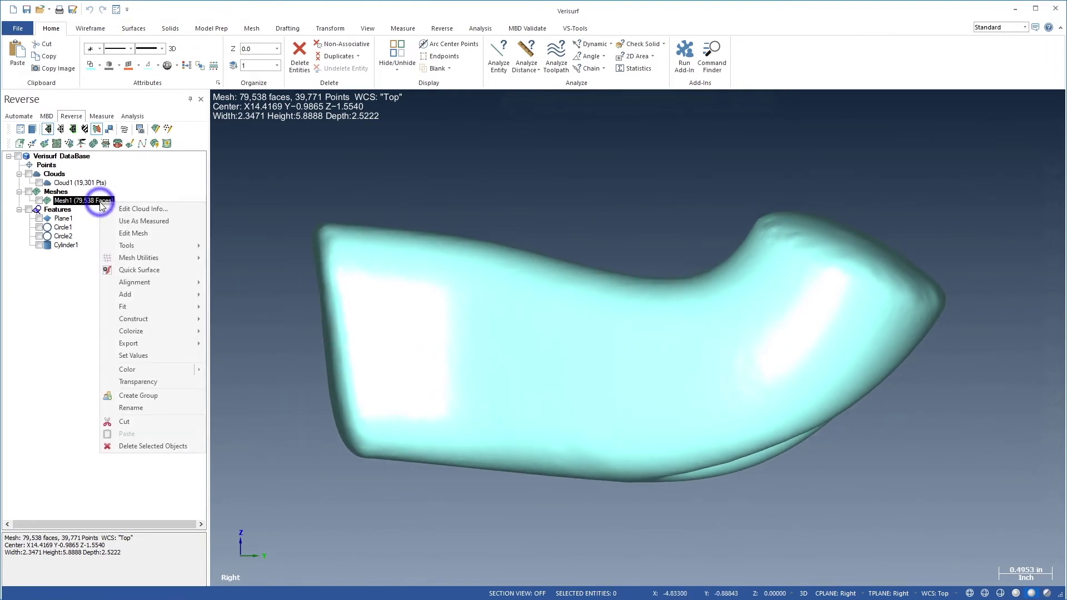
left_click(129, 245)
left_click(248, 245)
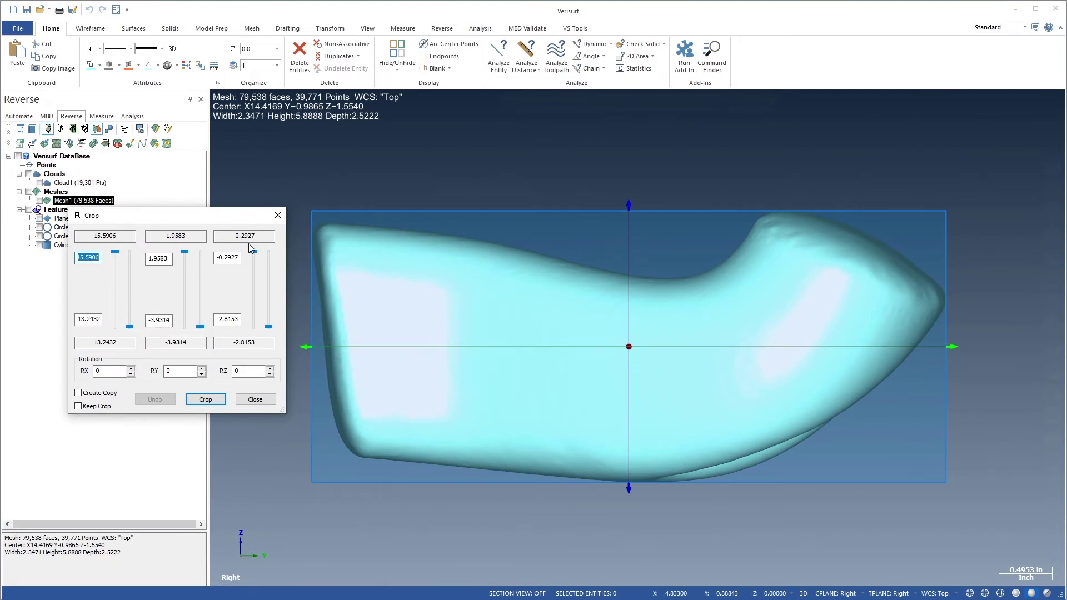
double_click(111, 370)
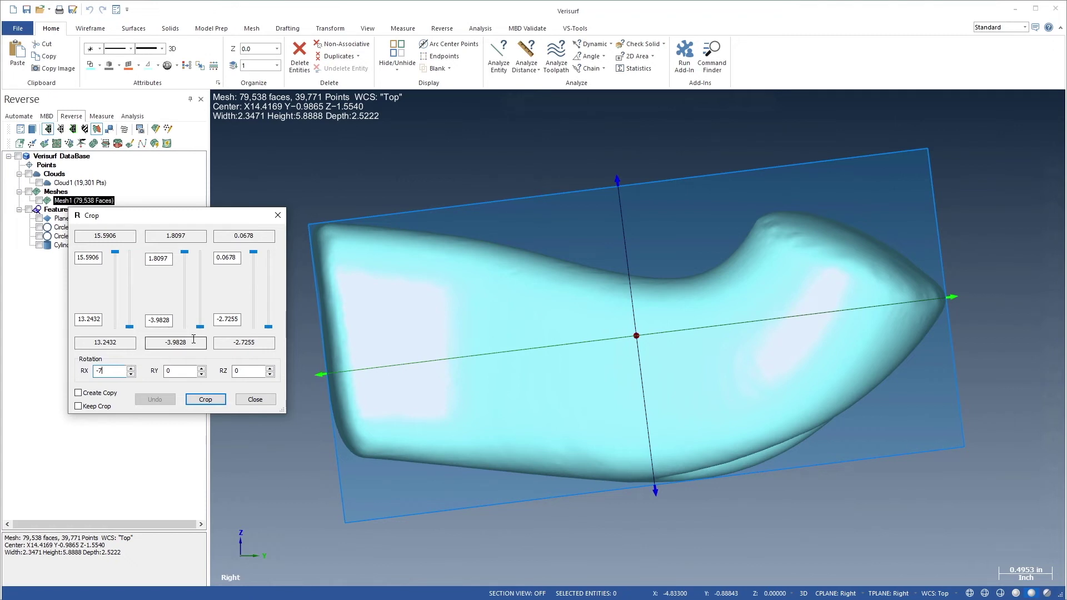
mouse_move(201, 327)
left_mouse_down()
mouse_move(203, 318)
mouse_move(199, 329)
left_mouse_up()
double_click(161, 321)
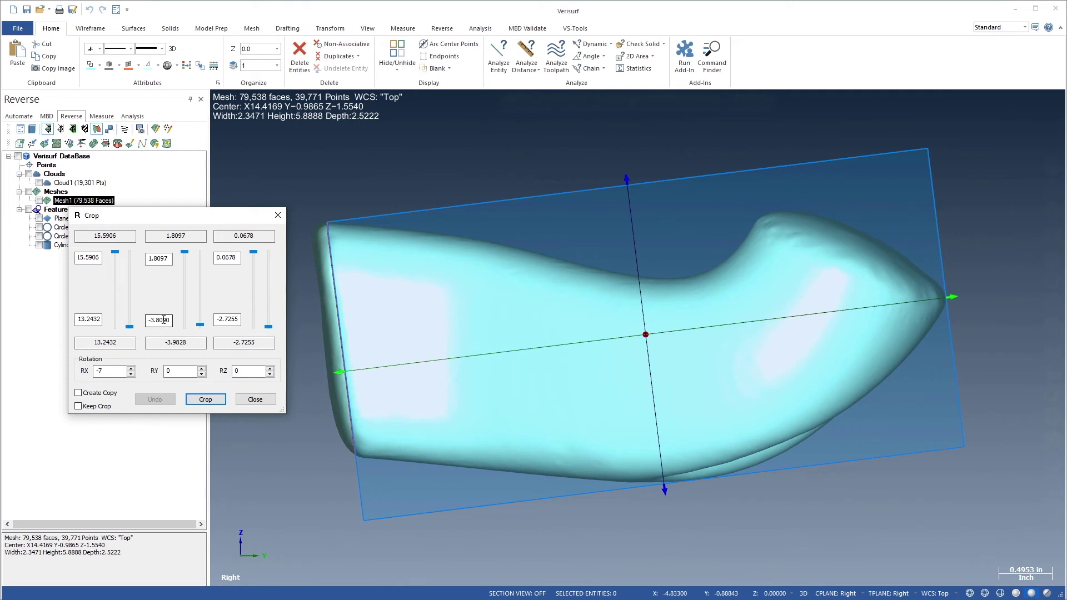
type("-3.75")
key("Return")
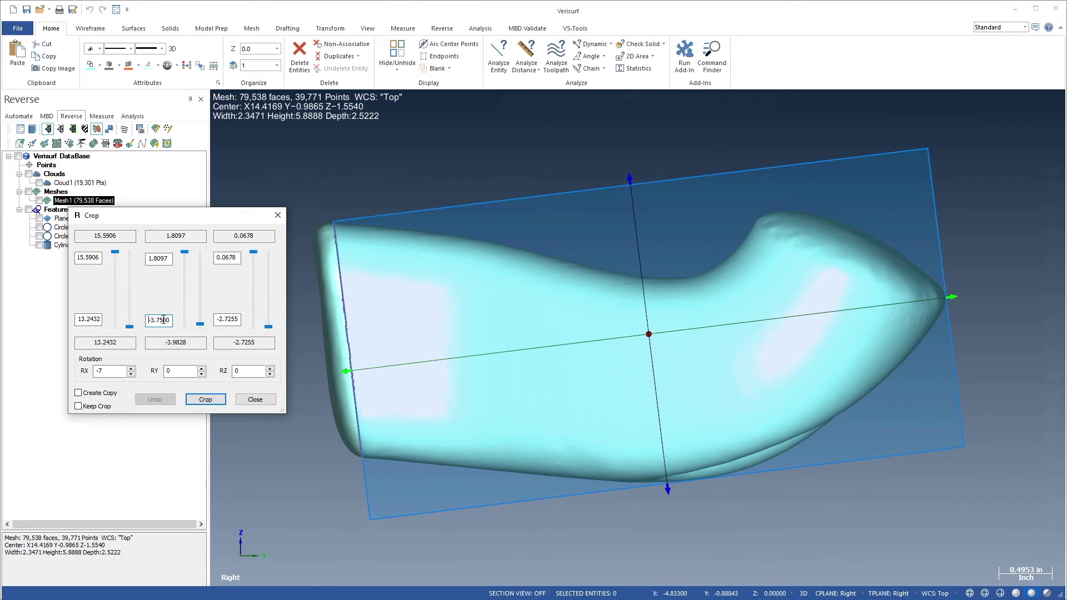
left_click(196, 400)
Rotate the crop box to -66° about X and -5° about Y
double_click(115, 371)
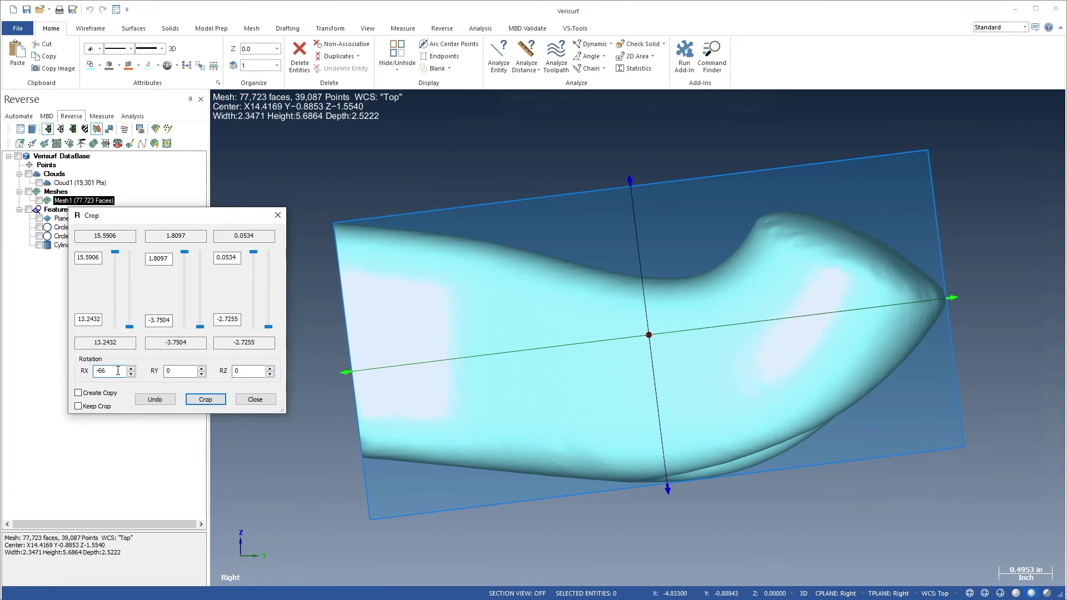
type("-66")
key("Return")
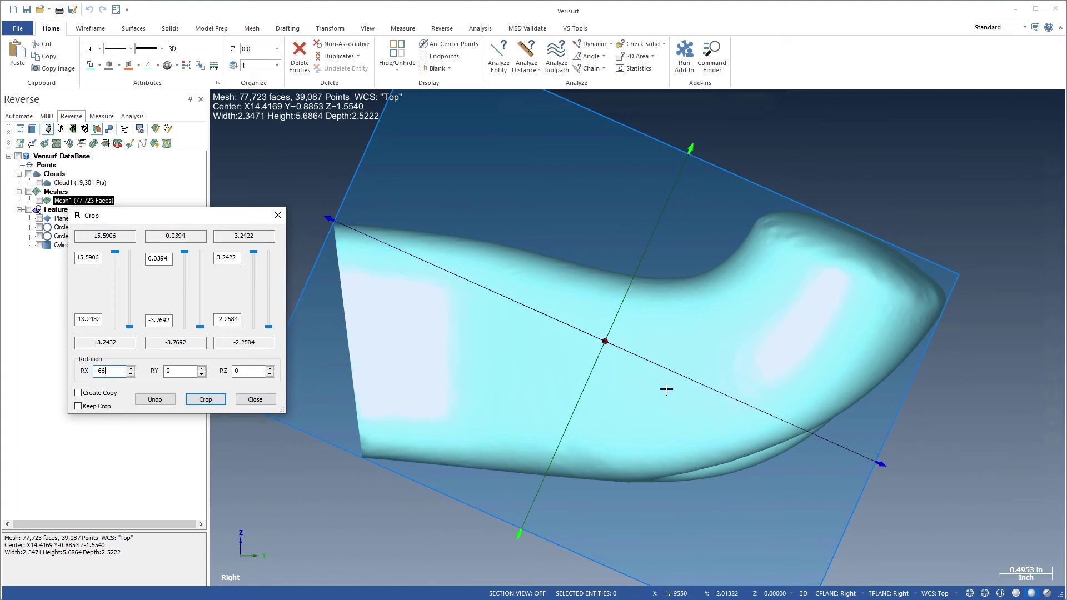
middle_click_drag(667, 385, 627, 305)
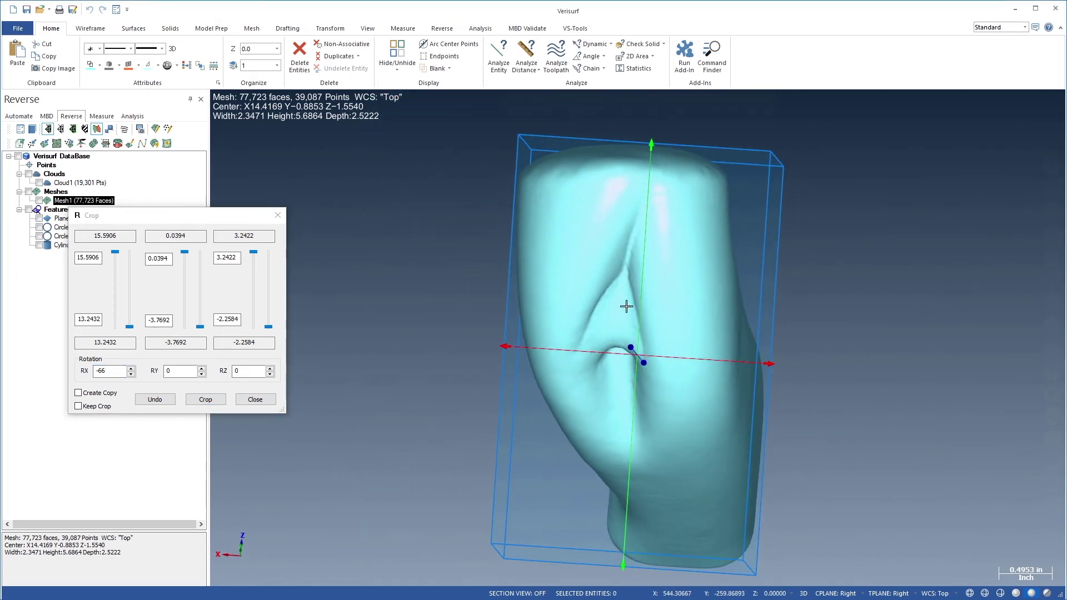
left_click(186, 371)
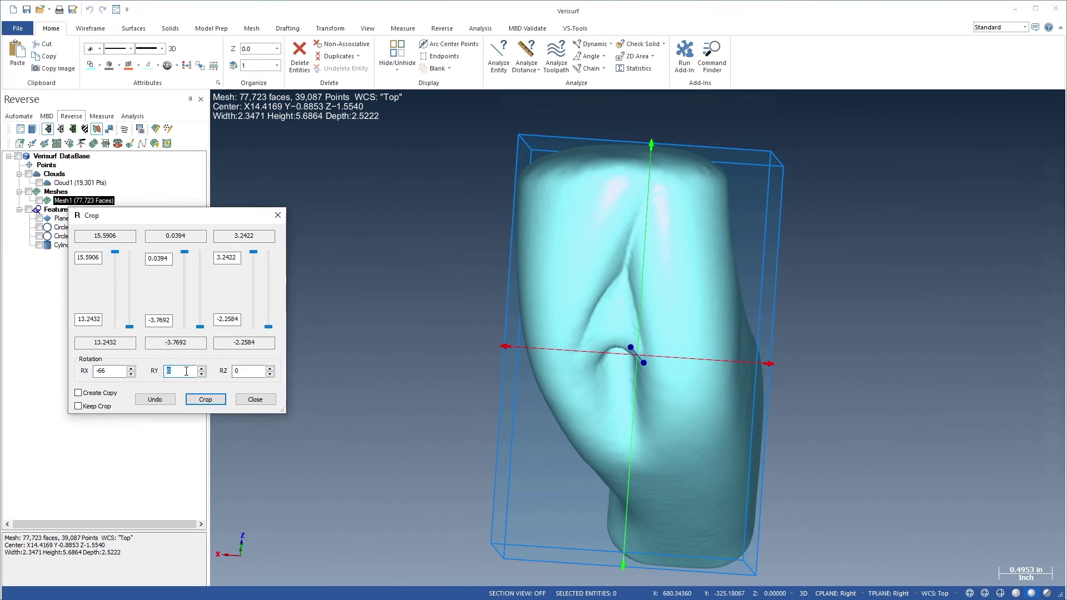
type("-5")
key("Return")
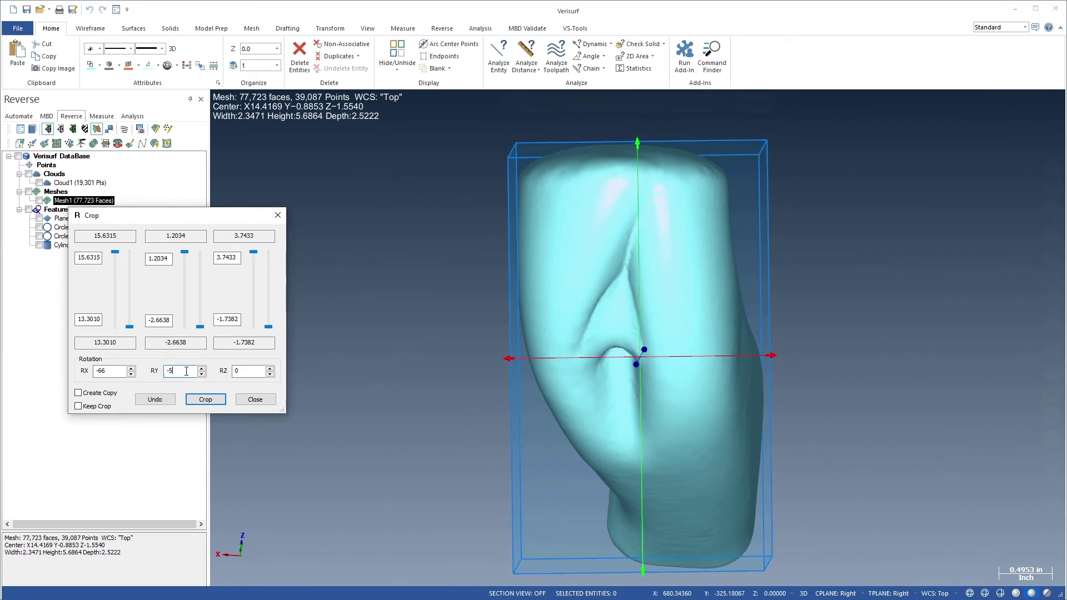
Set the middle upper limit to 0.83 and crop Mesh1's top end, leaving 76,268 faces
left_click(162, 258)
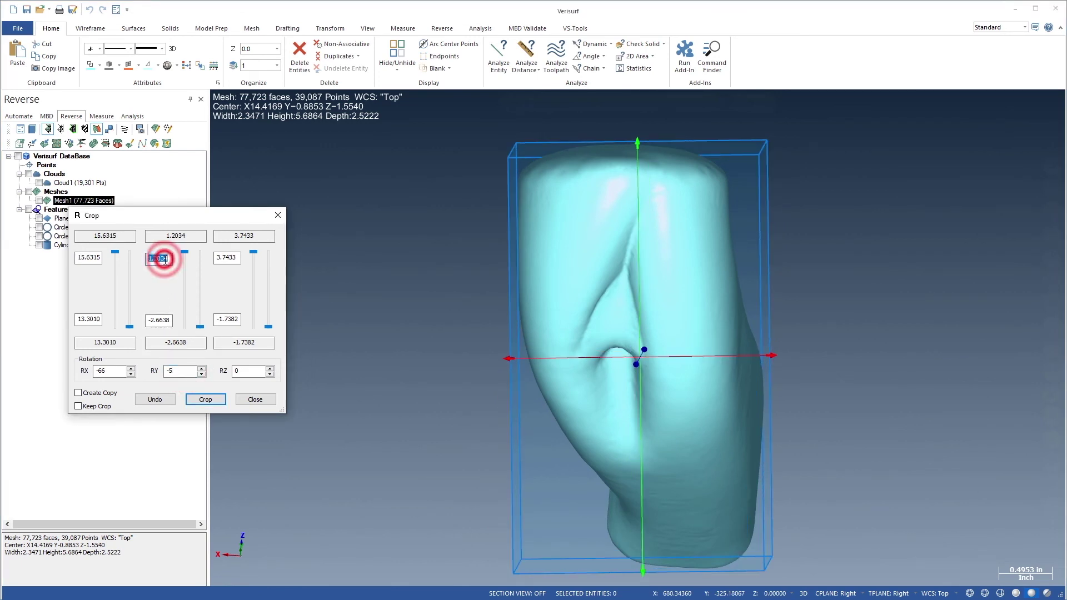
type("0")
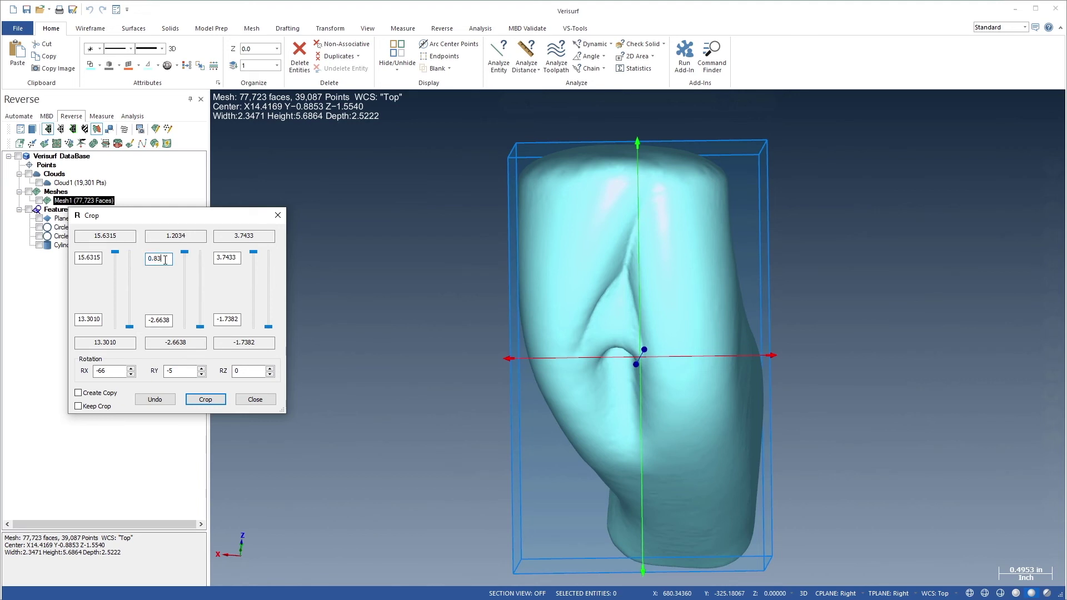
type(".83")
key("Return")
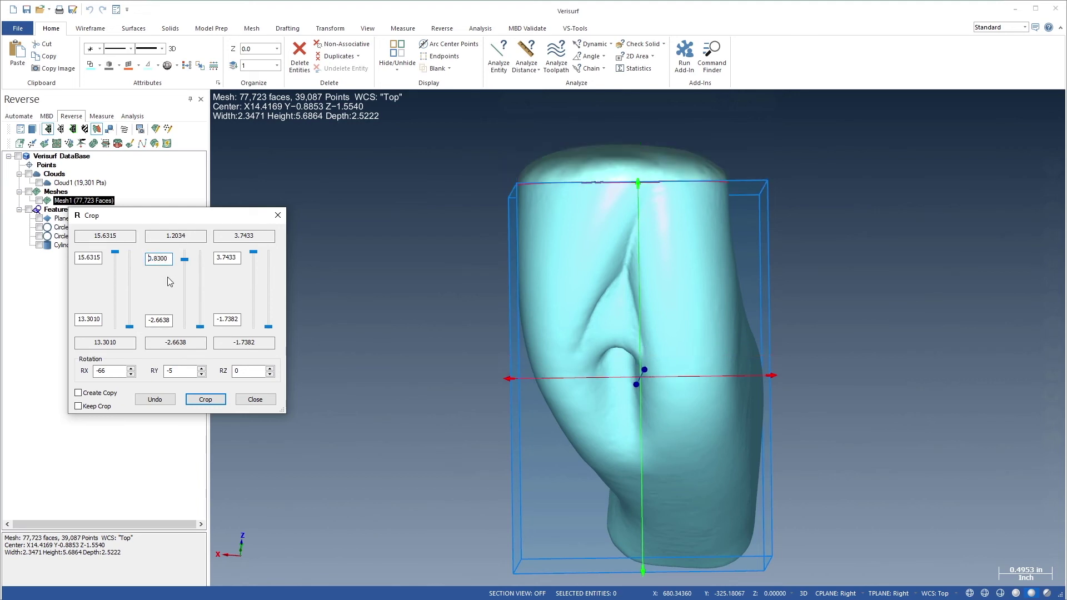
left_click(205, 400)
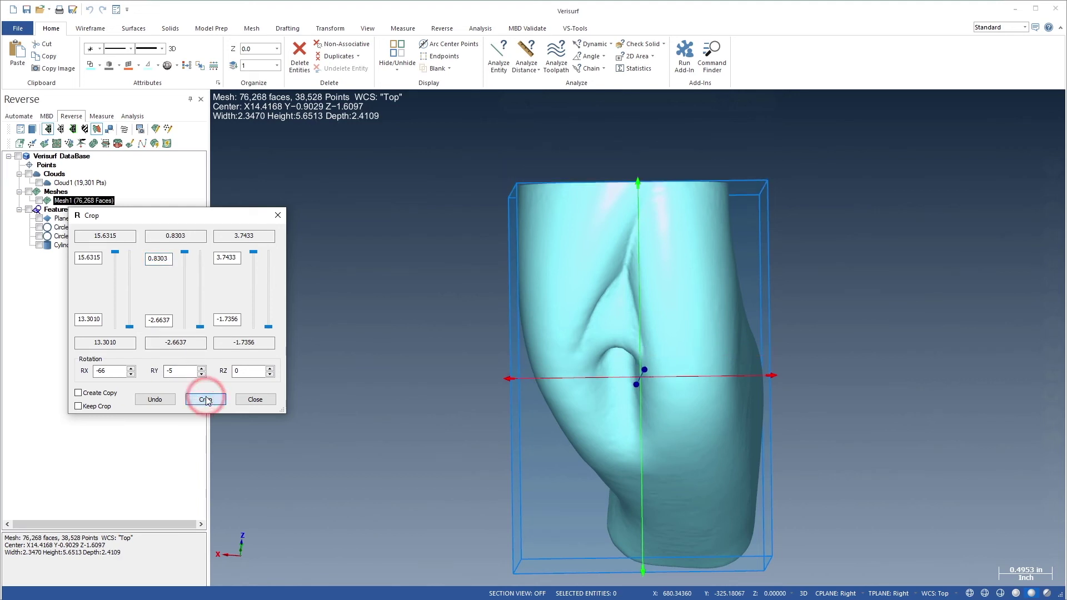
left_click(252, 399)
Switch to the Right (WCS) view of the trimmed Mesh1 and save the project
right_click(252, 399)
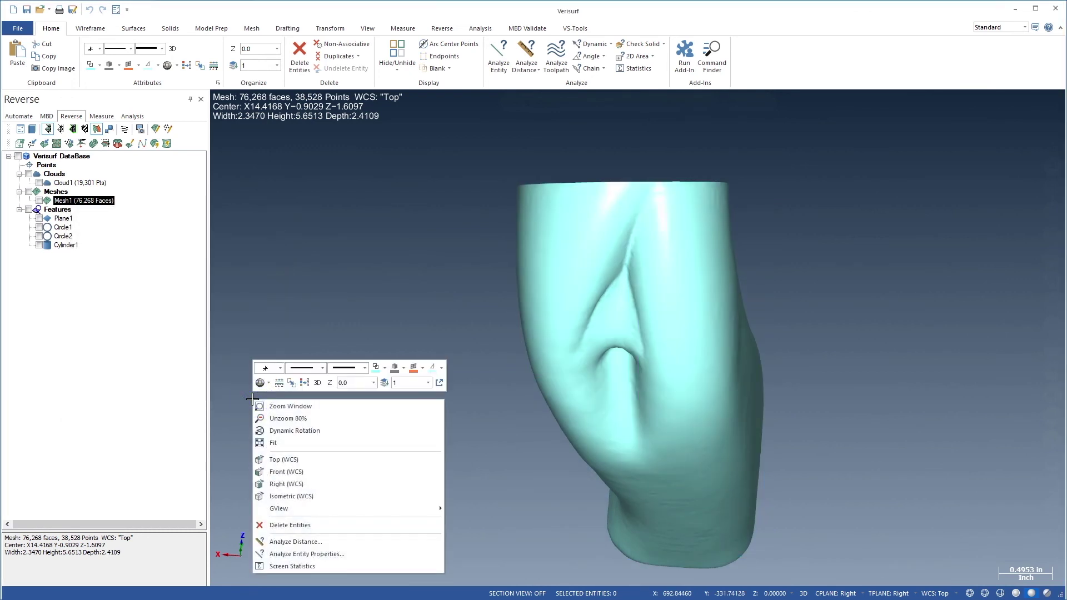
left_click(285, 482)
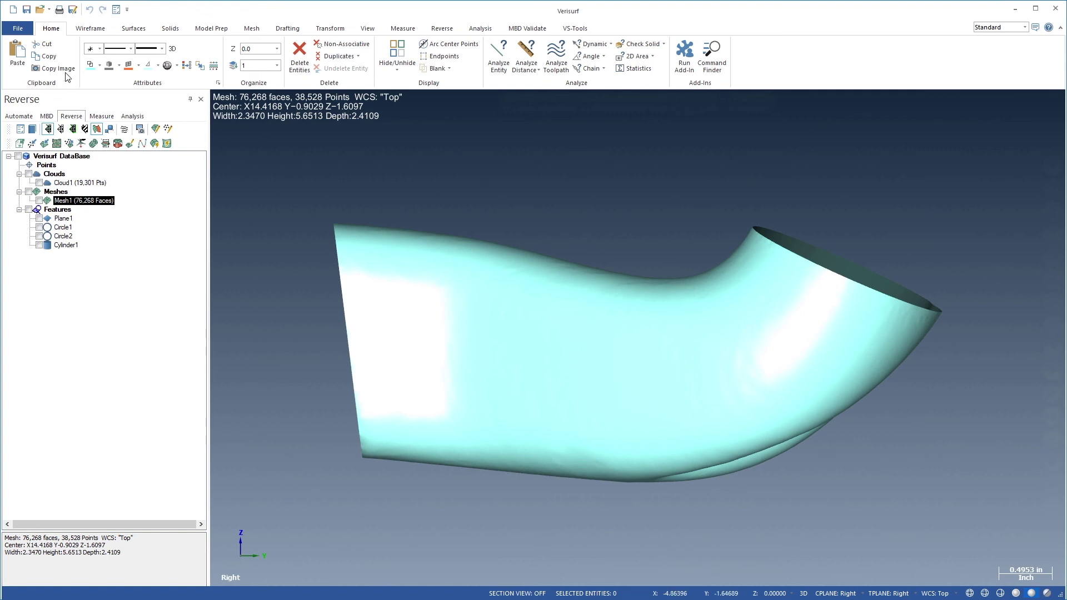
left_click(26, 10)
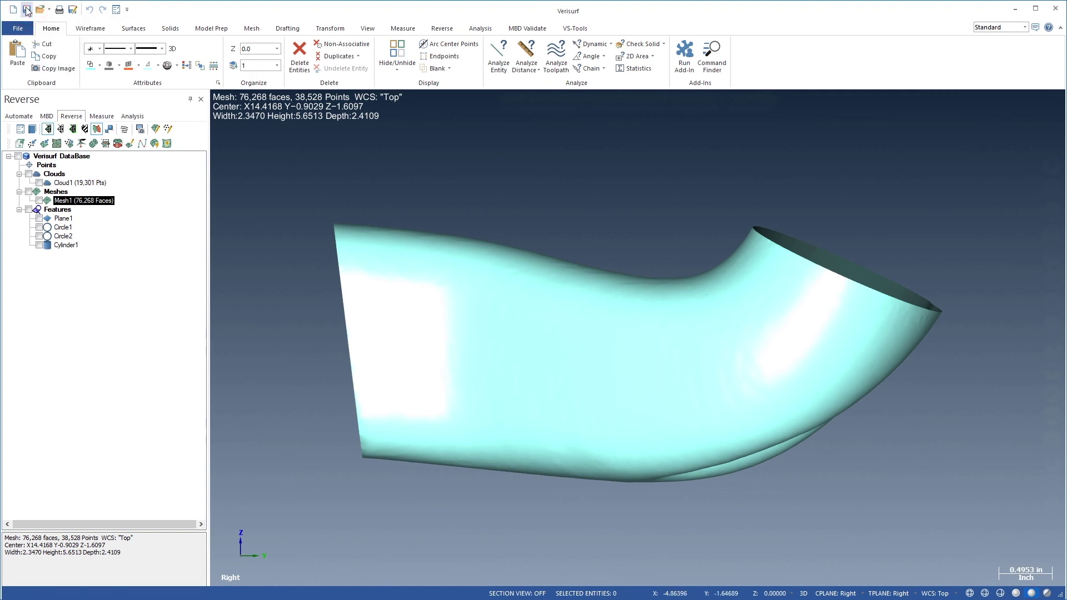